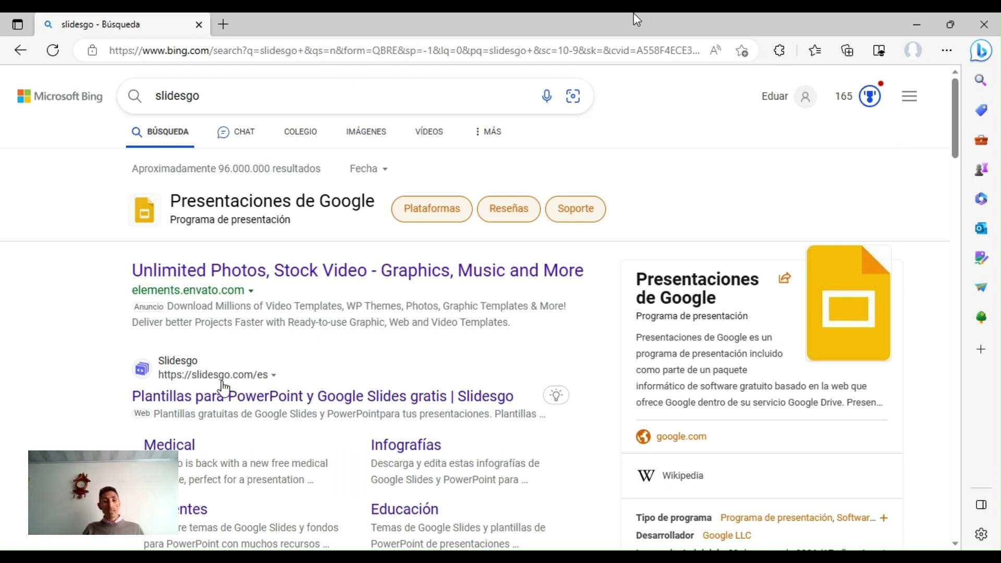
Step: Open the Slidesgo site from the search results and reach its Regístrate sign-in page
click(227, 399)
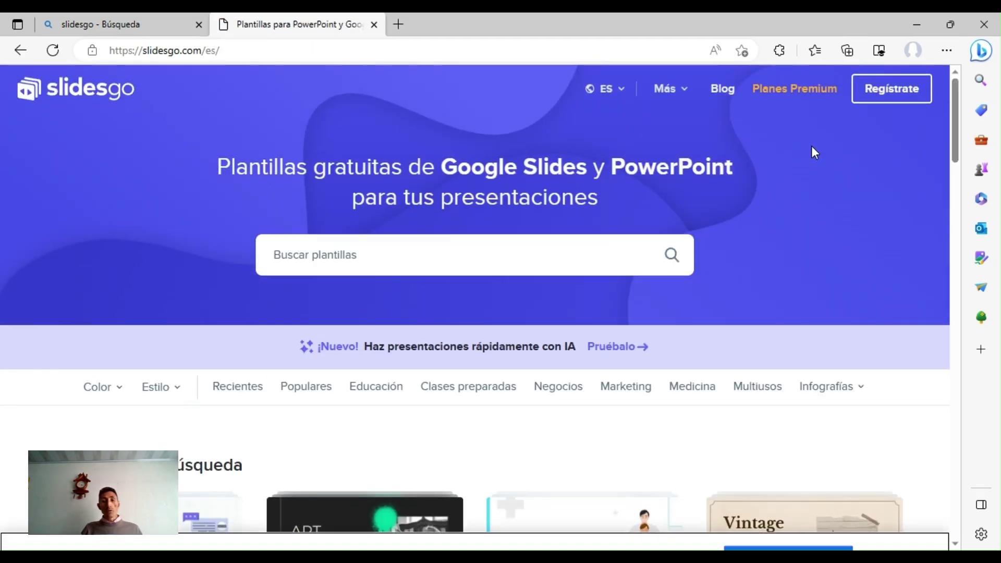
click(877, 101)
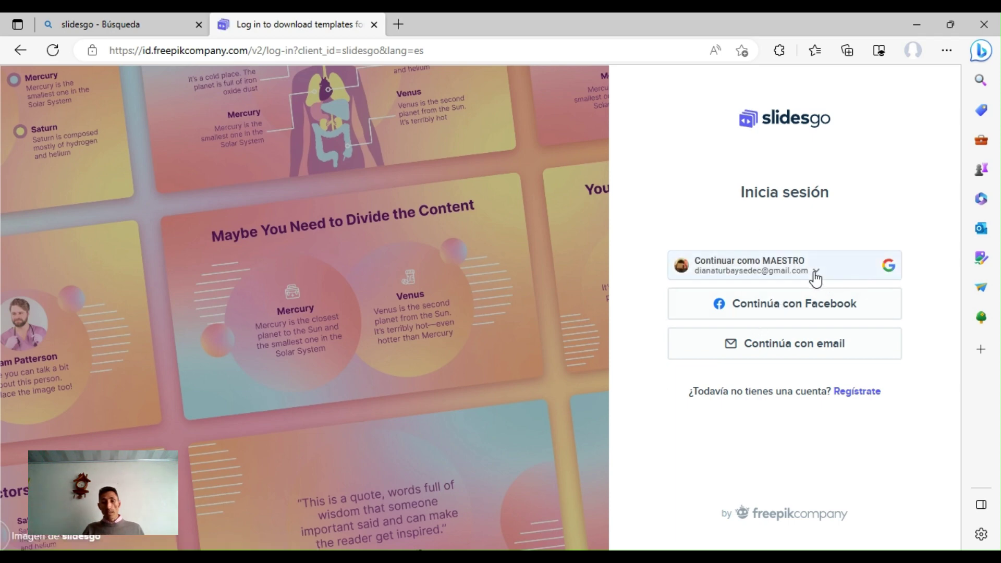
click(816, 276)
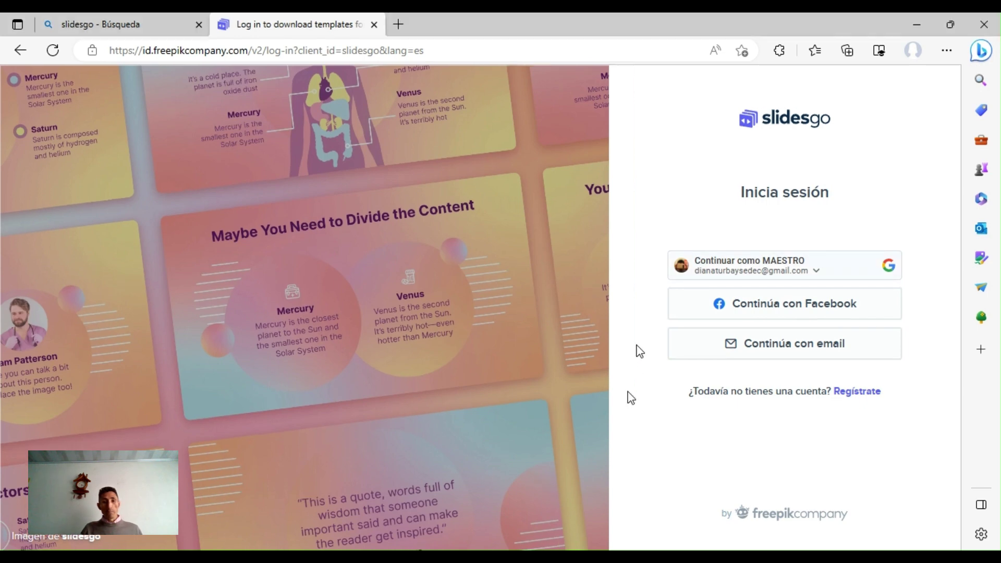
Step: Sign in with the Google account and save Educación as the area of interest
click(791, 259)
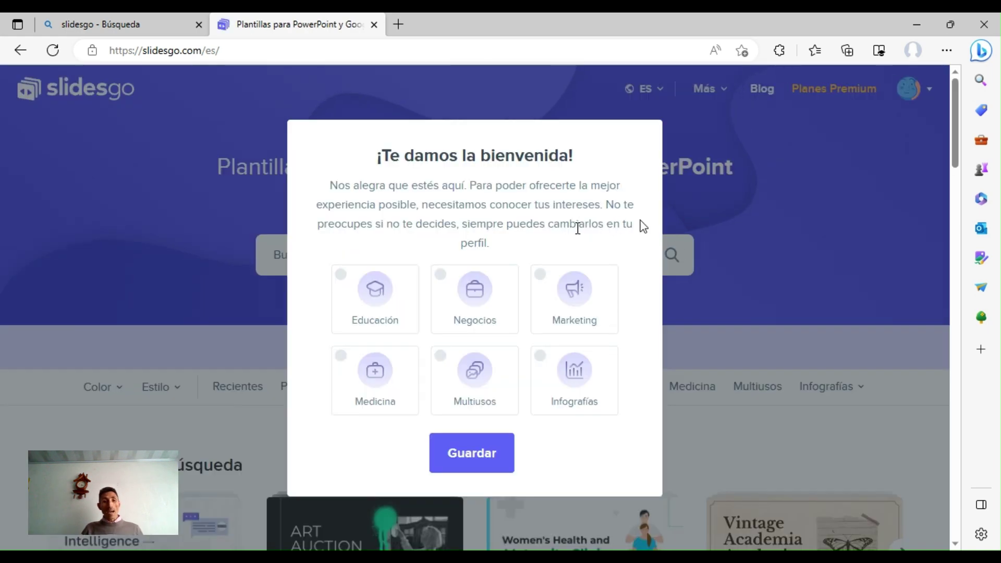
click(379, 295)
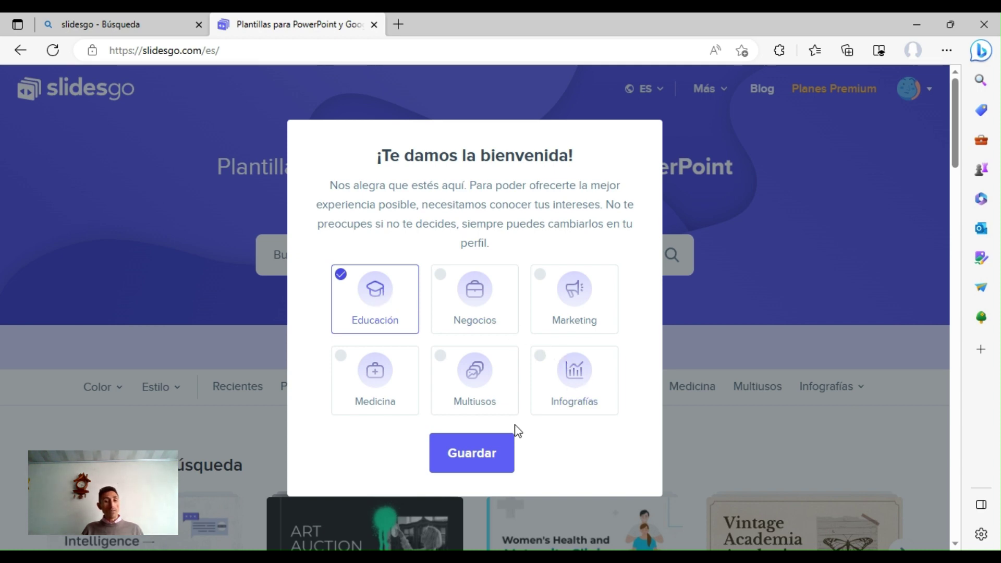
click(494, 468)
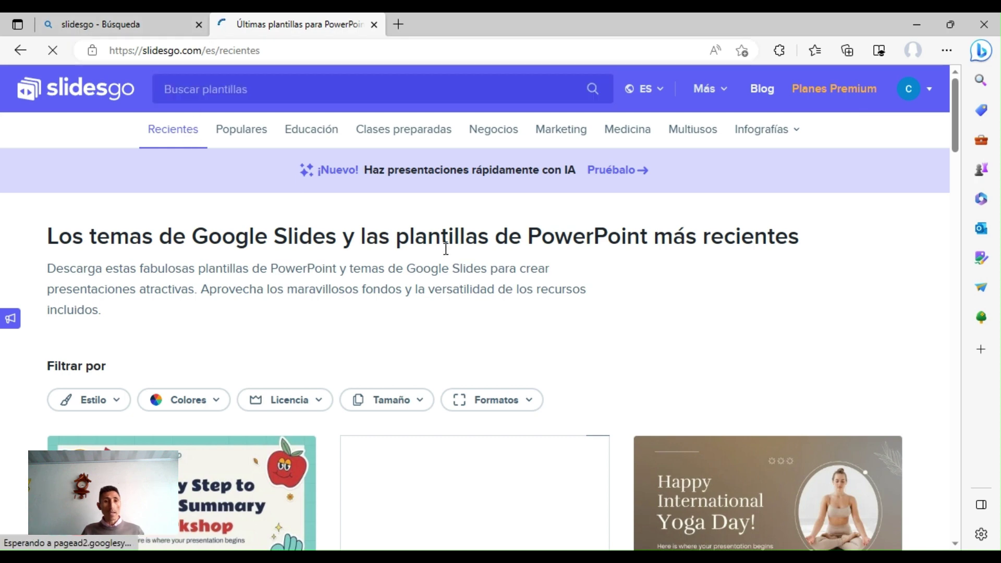
scroll(446, 248, down, 3)
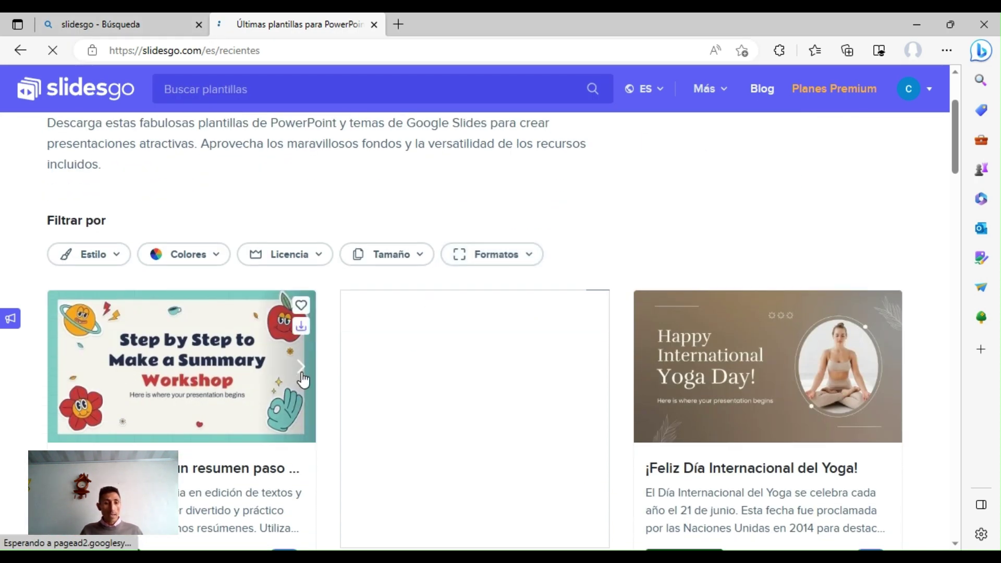
click(301, 367)
click(301, 367)
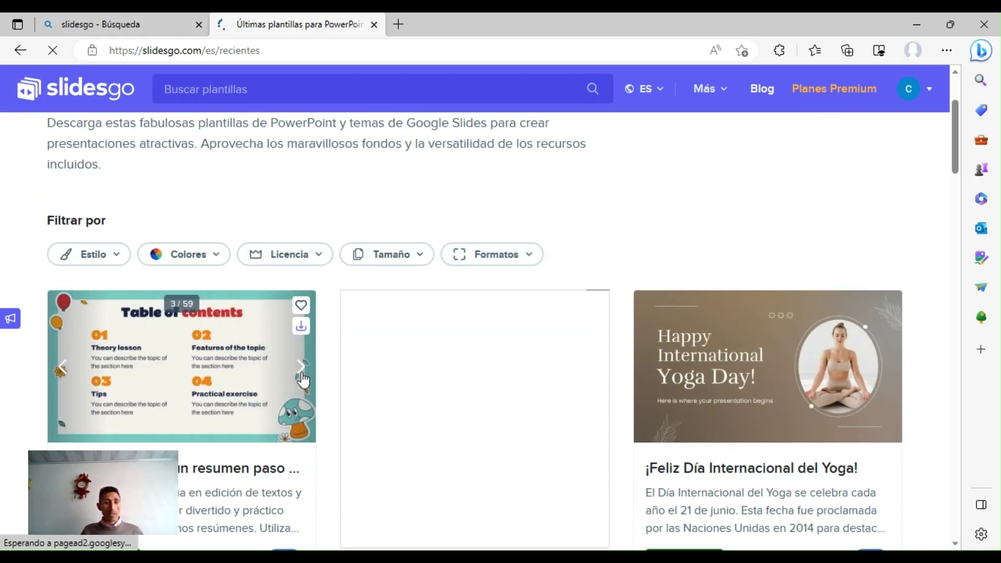
click(301, 371)
click(301, 370)
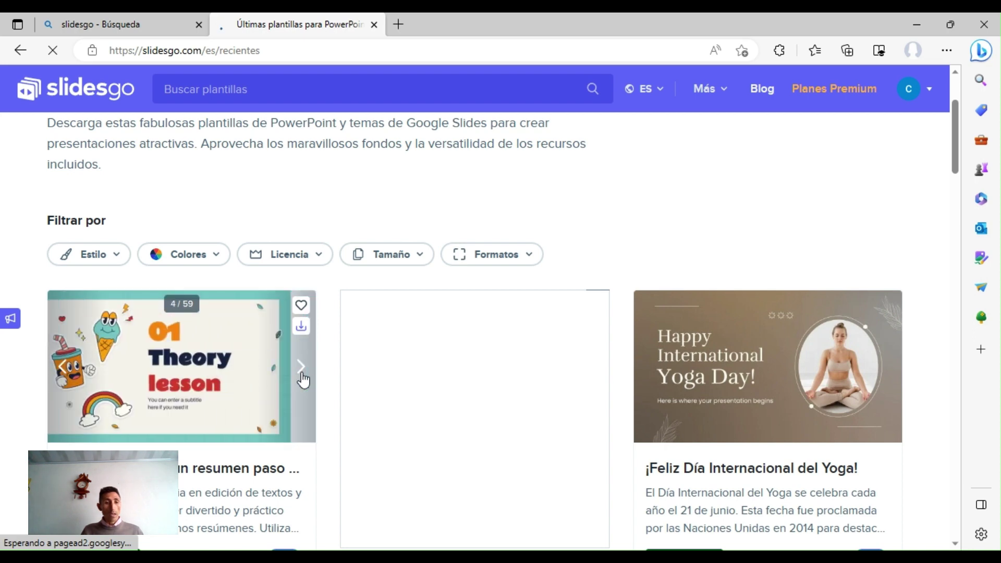
click(302, 376)
click(302, 375)
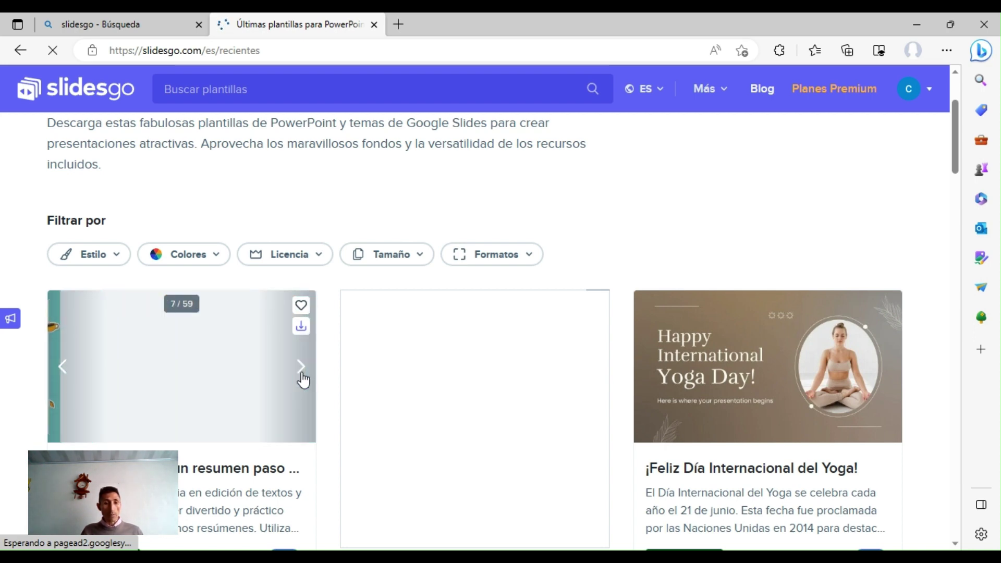
click(302, 375)
click(302, 375)
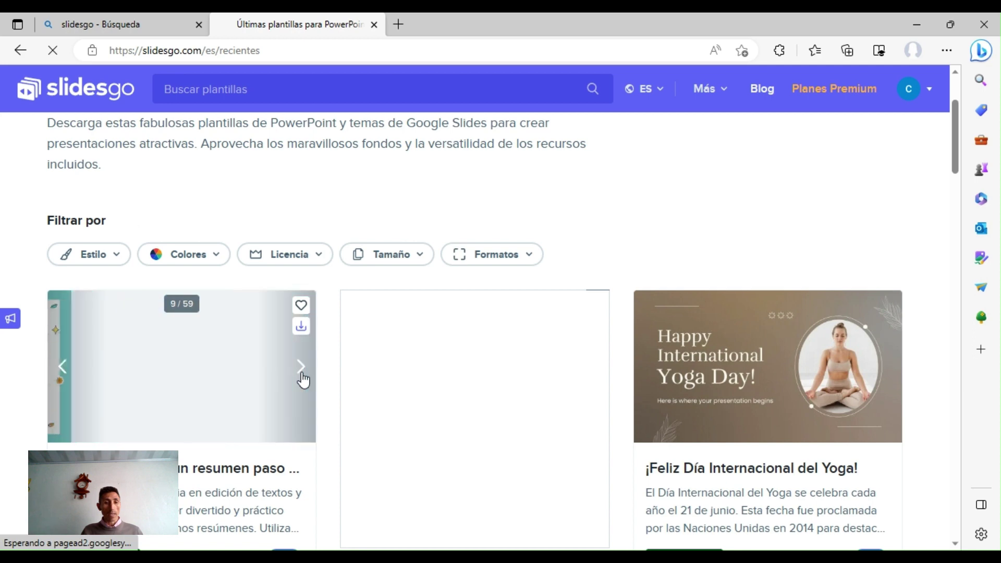
click(302, 376)
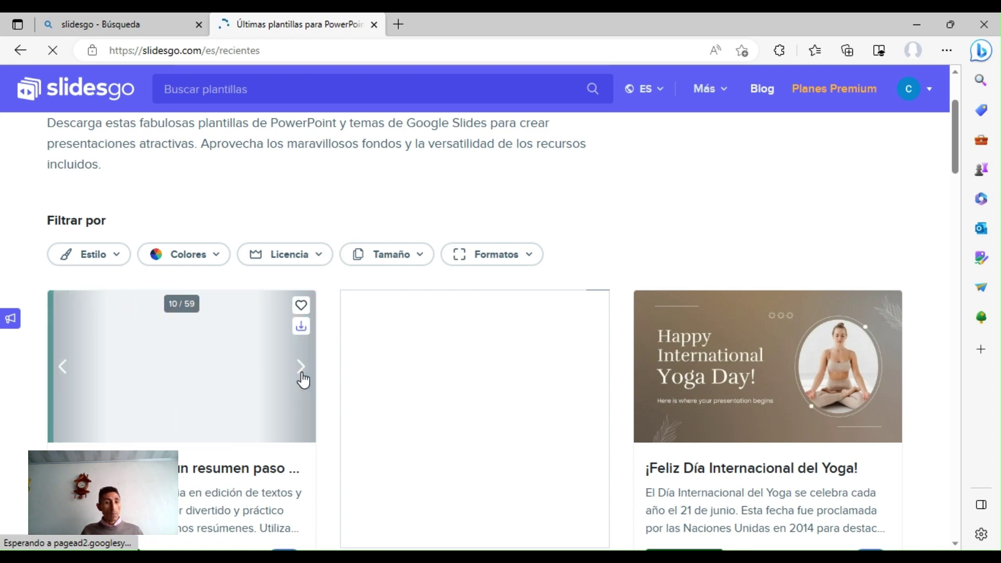
click(302, 376)
click(302, 375)
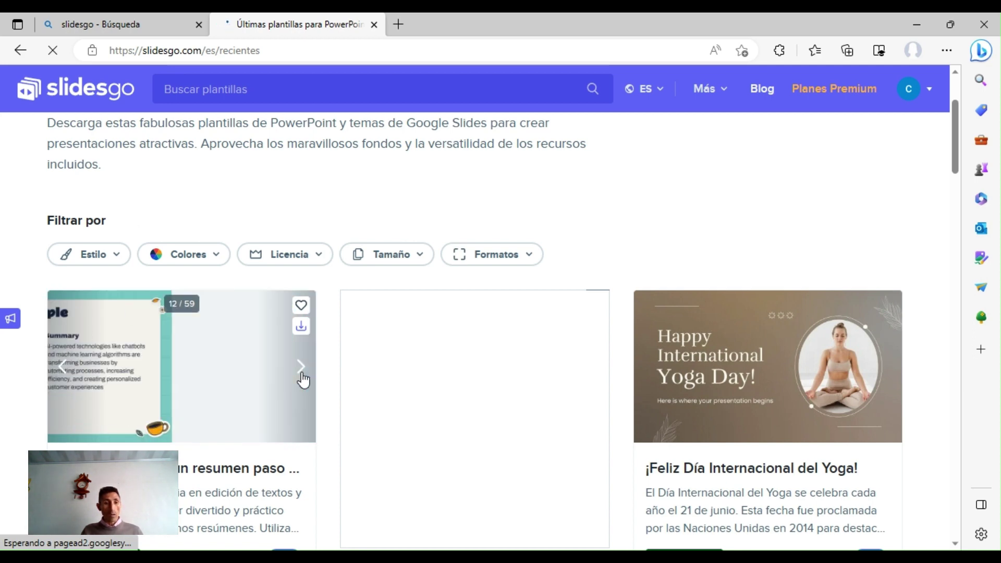
click(302, 375)
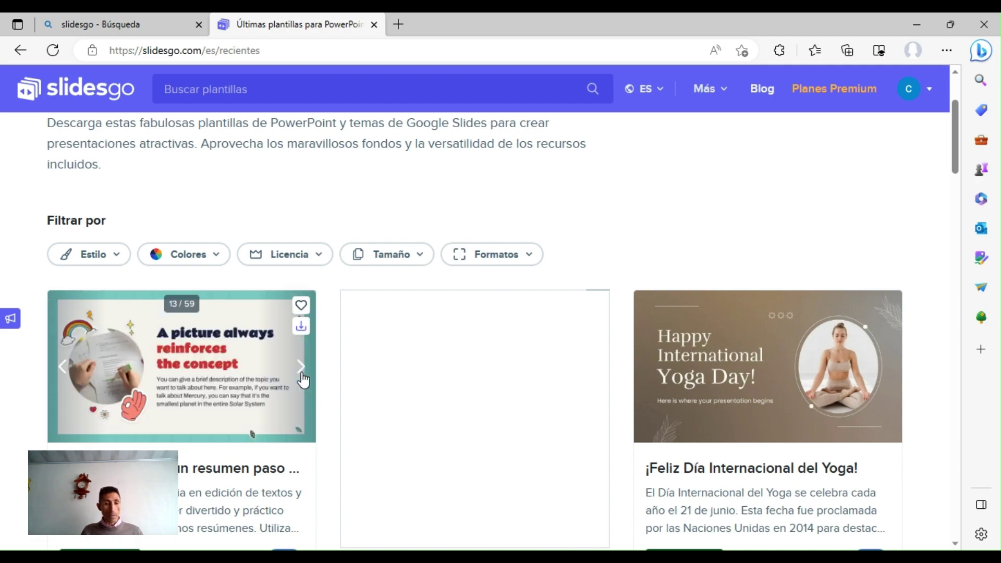
scroll(381, 365, down, 3)
scroll(381, 365, down, 4)
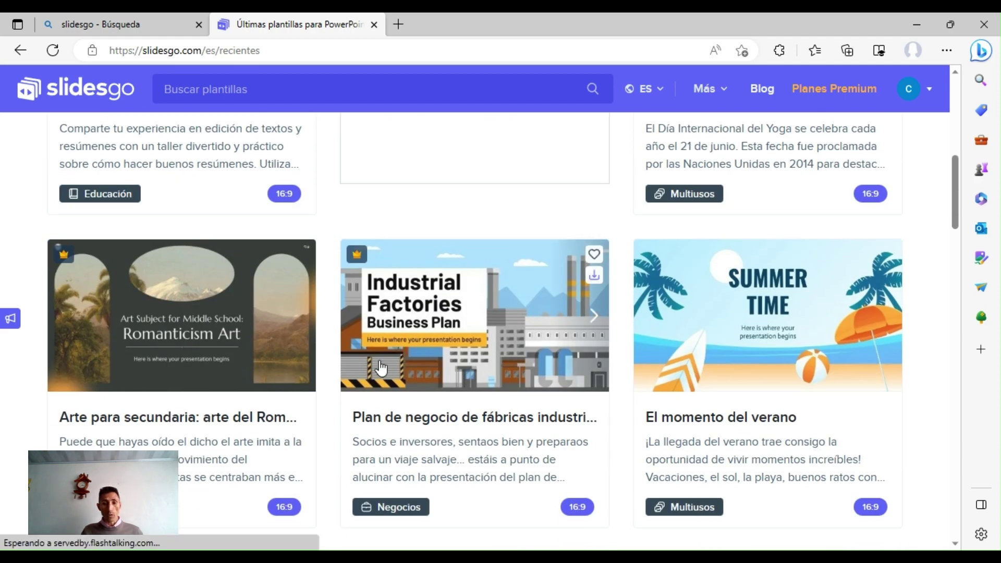
scroll(381, 368, down, 5)
scroll(380, 368, down, 3)
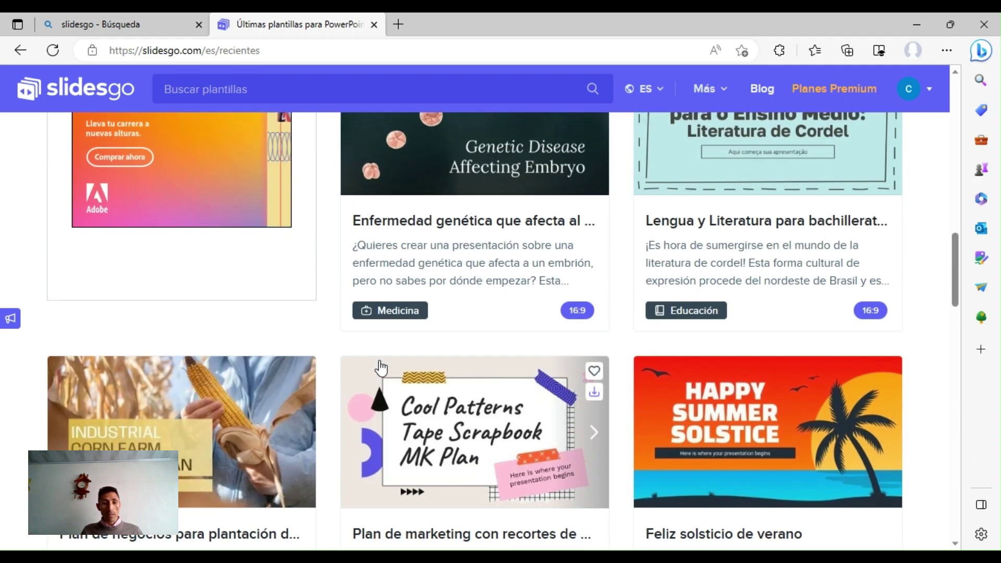
scroll(381, 368, down, 3)
scroll(381, 368, down, 4)
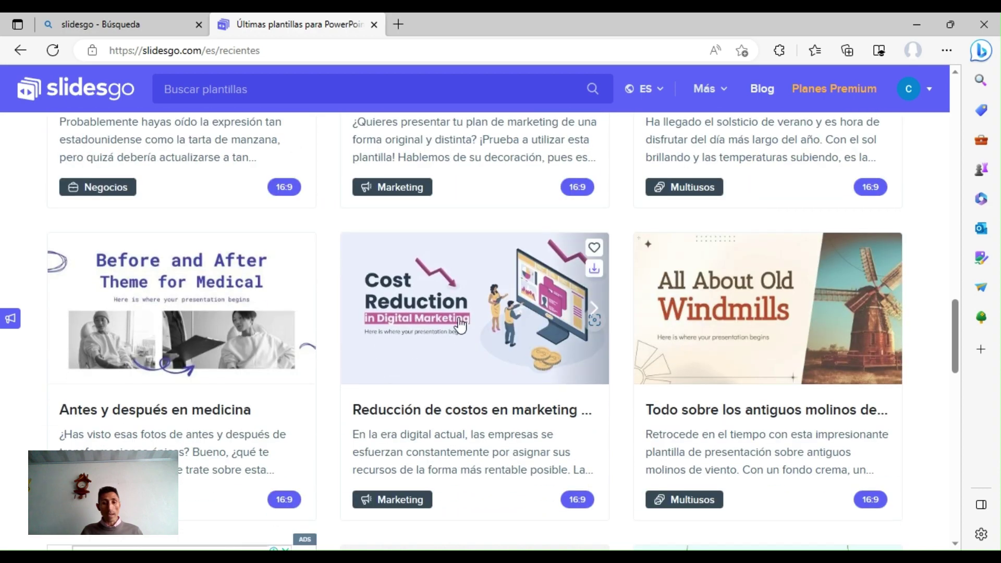
click(596, 310)
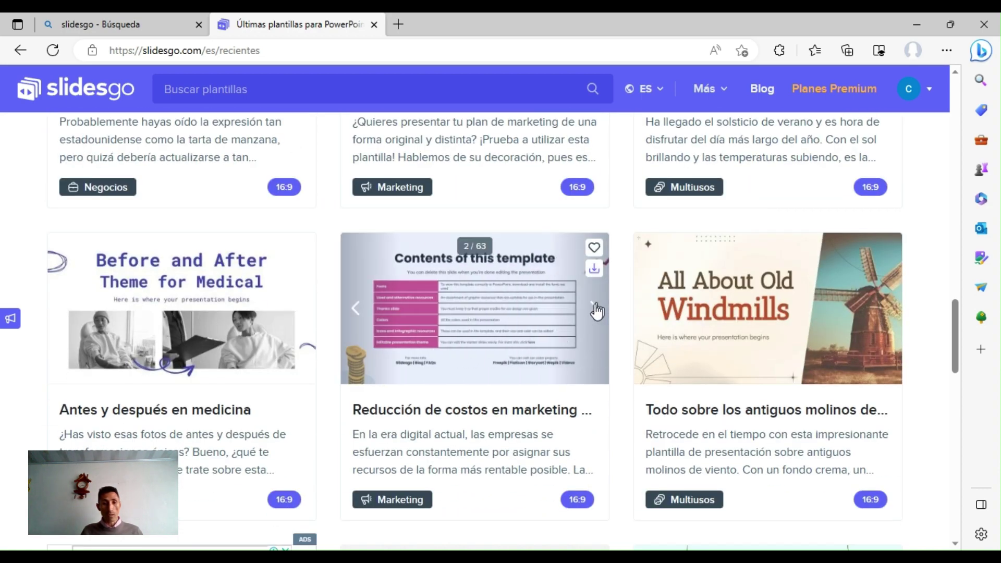
scroll(595, 310, up, 7)
scroll(521, 306, up, 8)
scroll(395, 232, up, 10)
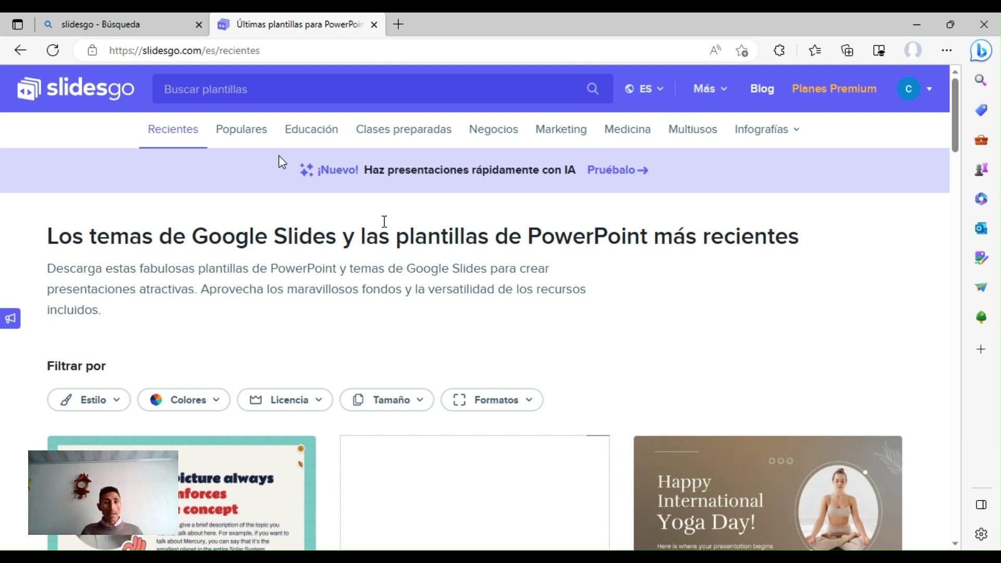
Step: Browse the most popular templates section
click(246, 133)
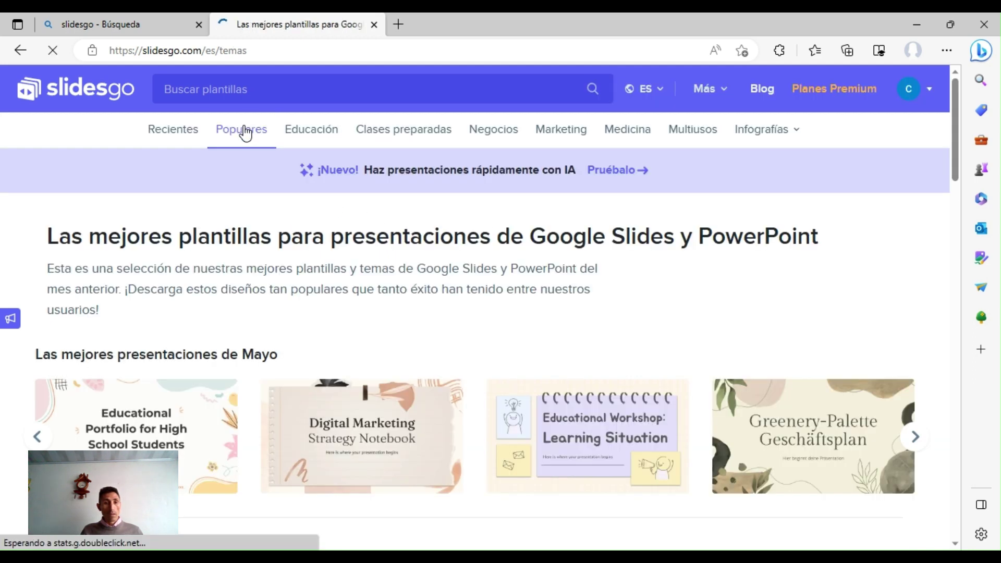
scroll(360, 308, down, 2)
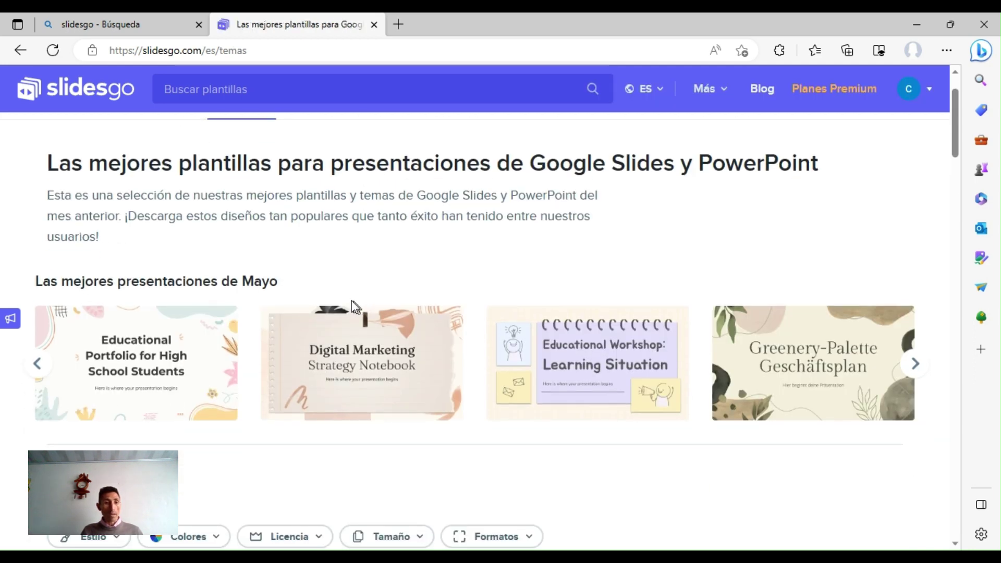
scroll(344, 300, down, 2)
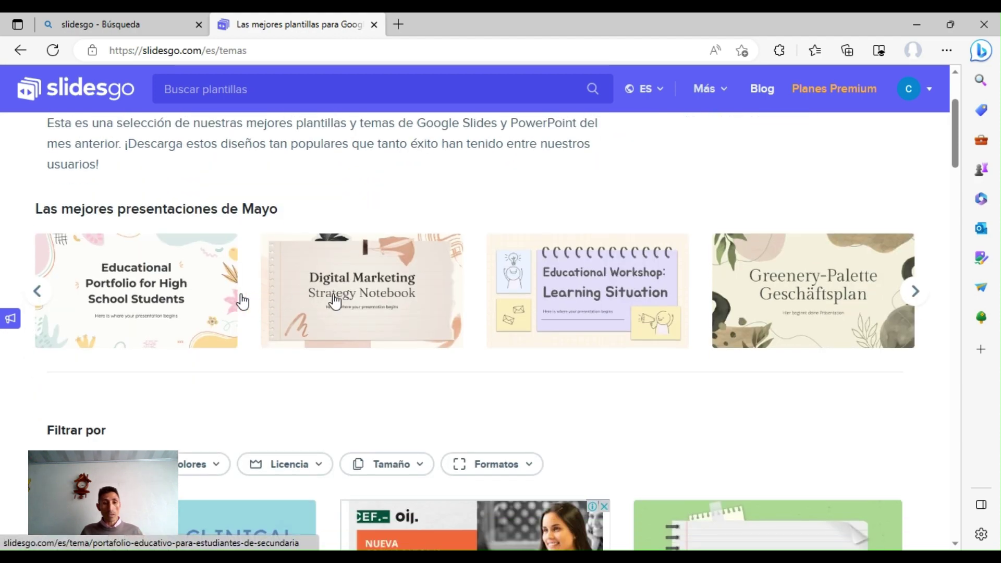
scroll(545, 315, down, 10)
scroll(527, 307, up, 10)
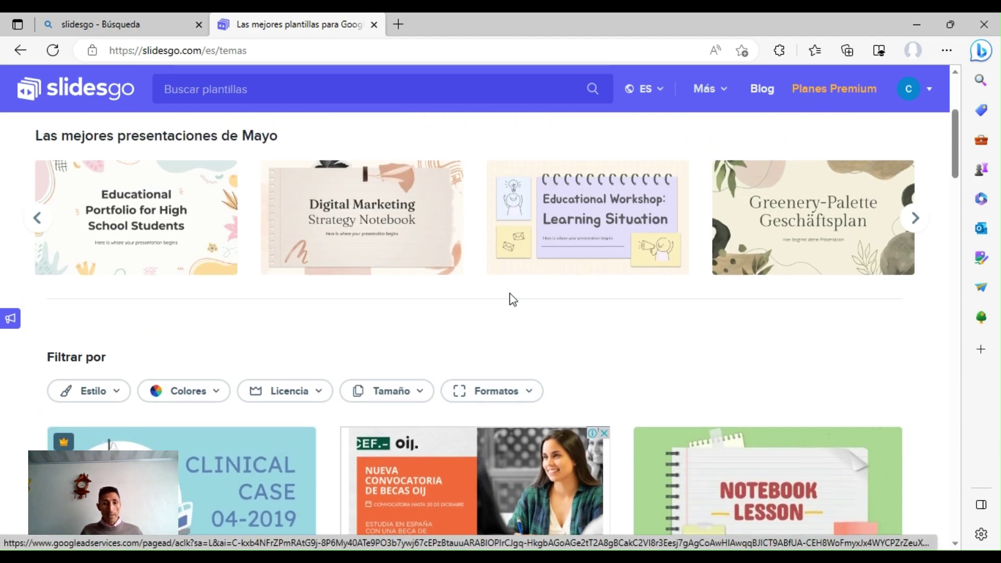
scroll(508, 292, up, 3)
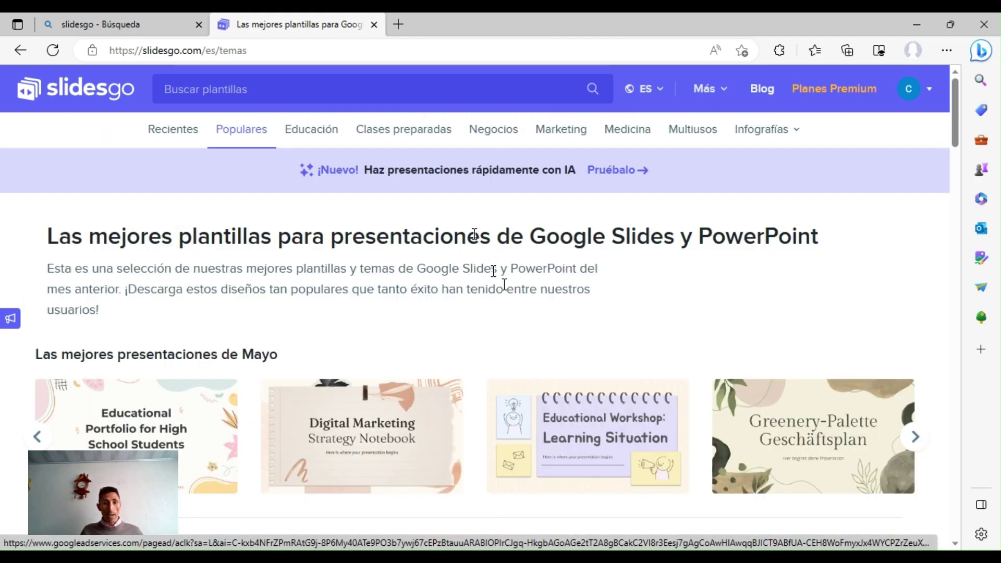
Step: Open Clases preparadas and scroll down to the '¡Nuevo! Haz presentaciones rápidamente con IA' banner
click(408, 134)
scroll(439, 214, down, 5)
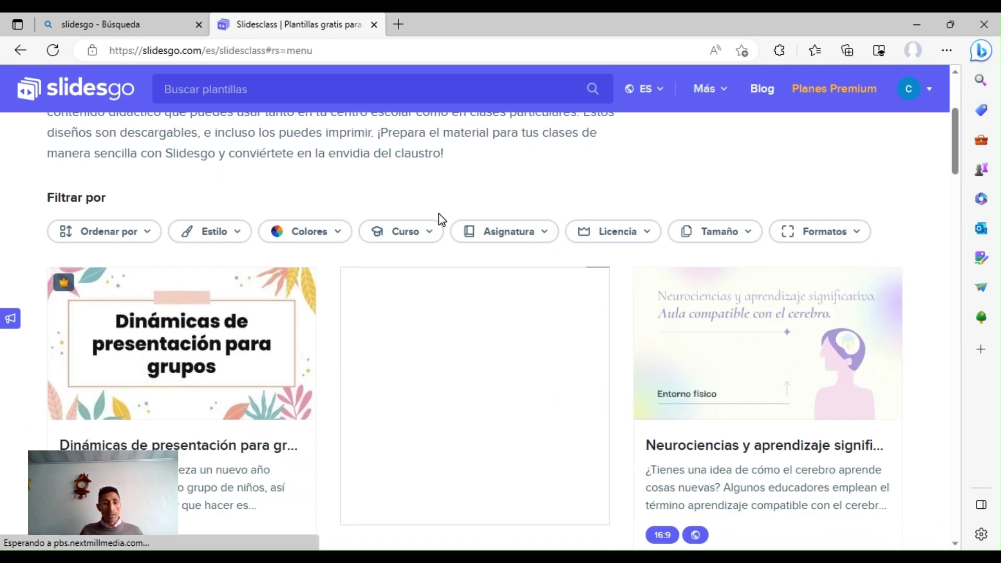
scroll(439, 220, down, 3)
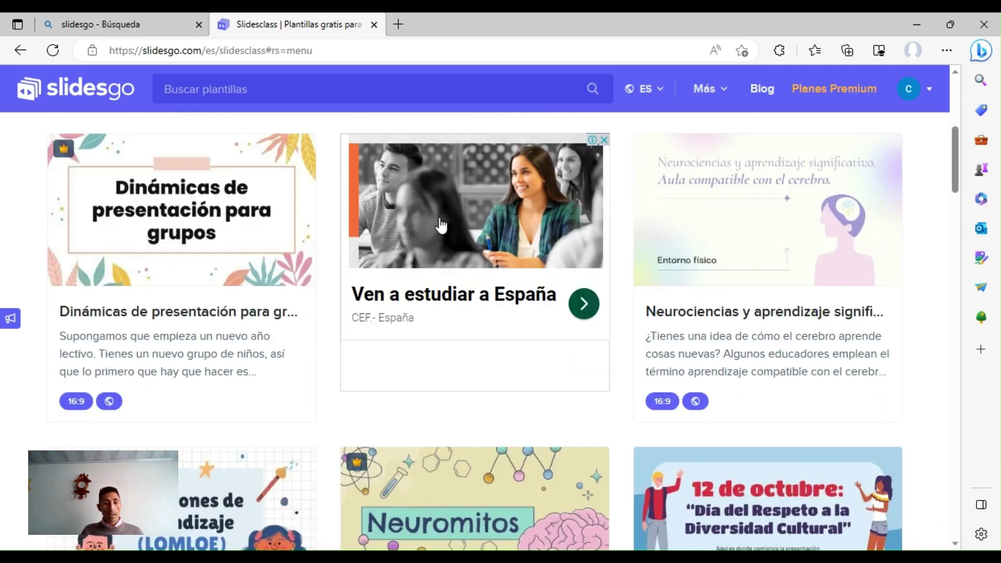
scroll(440, 226, down, 3)
scroll(440, 224, down, 2)
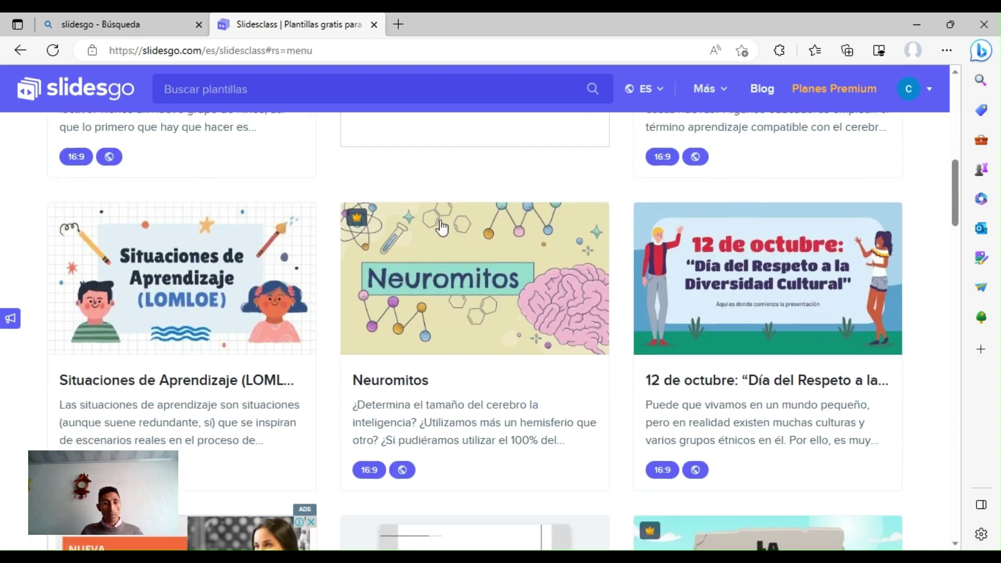
scroll(441, 225, down, 3)
scroll(441, 225, down, 4)
scroll(441, 225, down, 4)
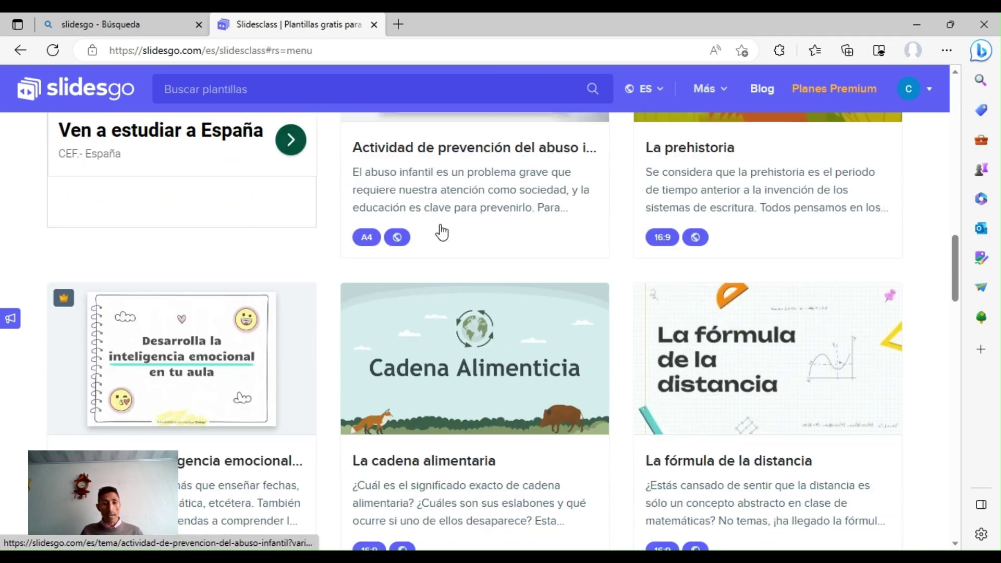
scroll(442, 228, down, 6)
scroll(443, 230, down, 1)
scroll(443, 230, down, 6)
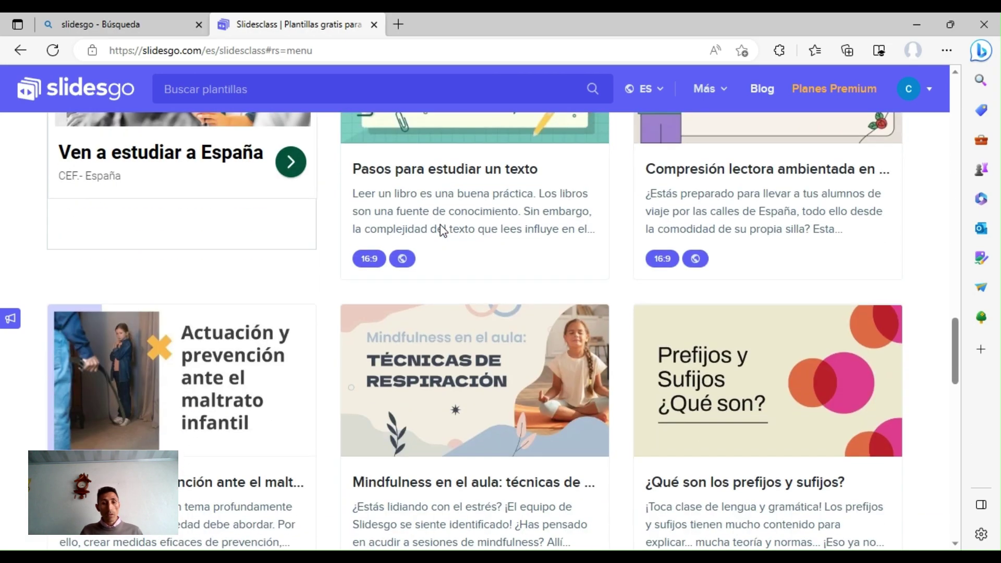
scroll(442, 227, down, 3)
scroll(442, 225, down, 3)
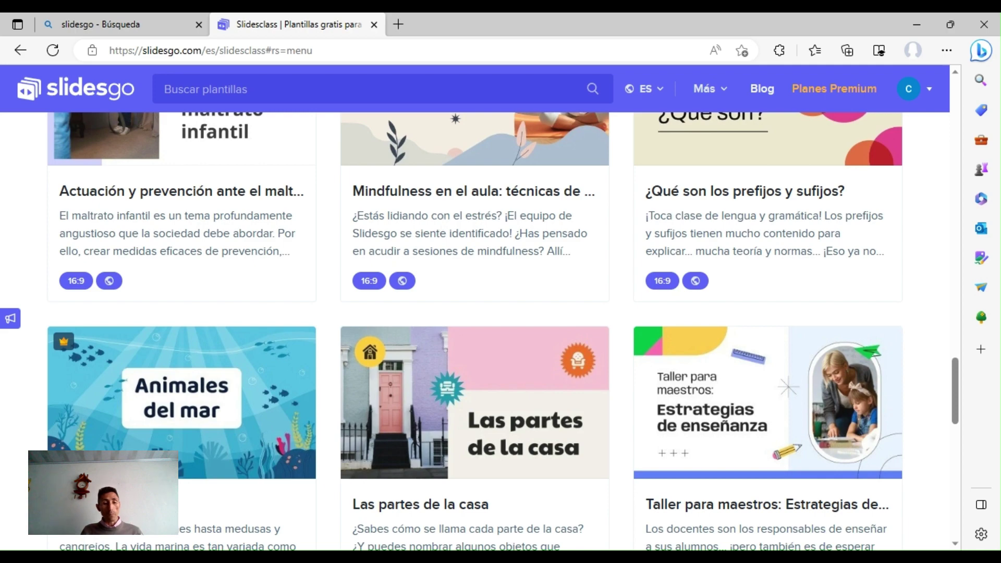
scroll(441, 224, down, 4)
scroll(440, 226, down, 4)
scroll(433, 232, down, 3)
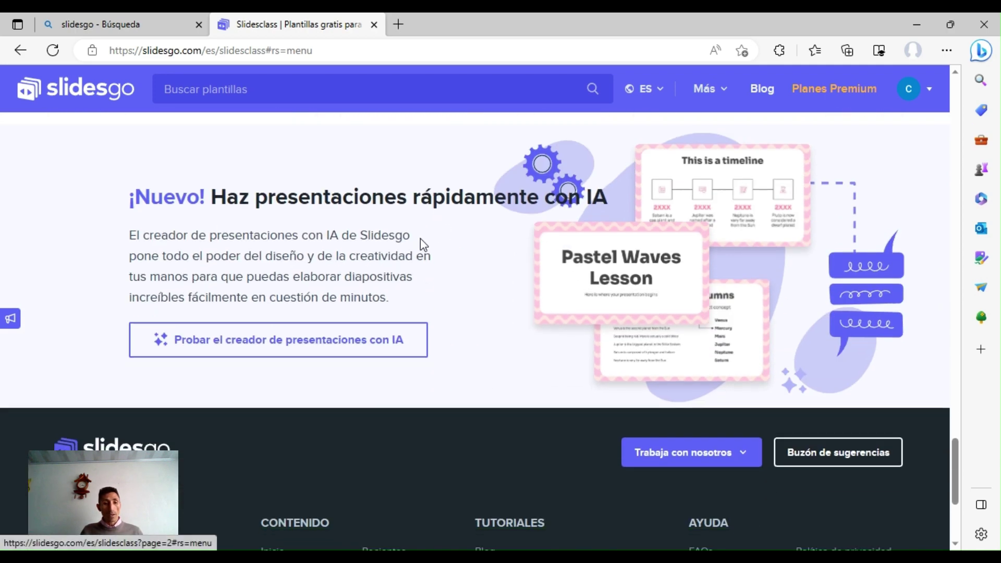
Step: Start a new AI presentation with the topic 'los ecosistemas'
click(288, 346)
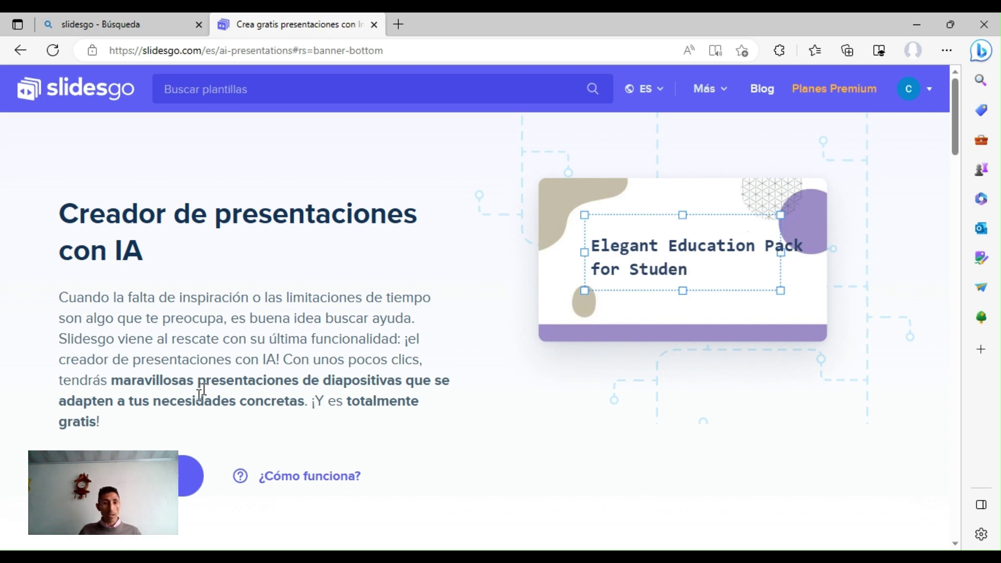
click(190, 476)
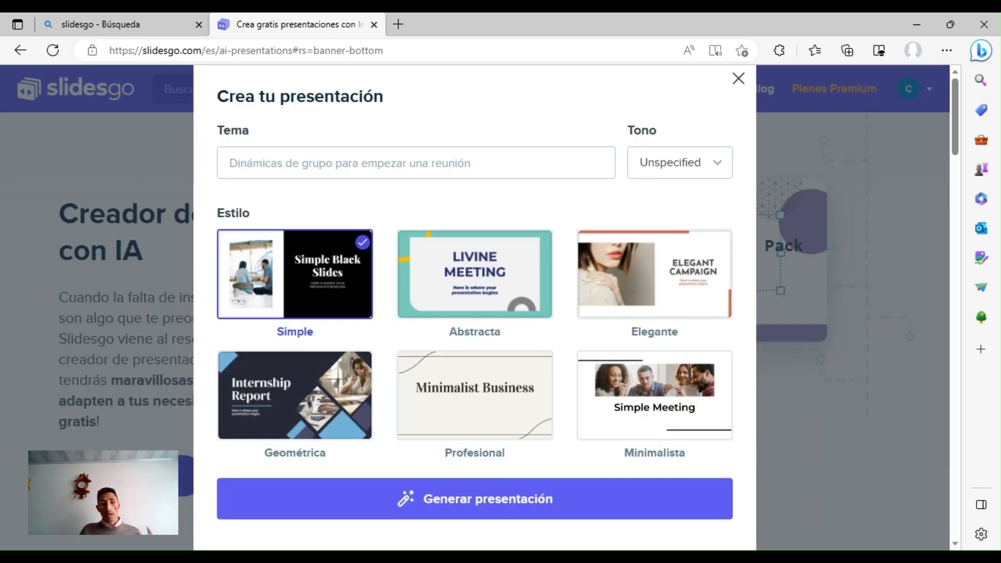
click(406, 172)
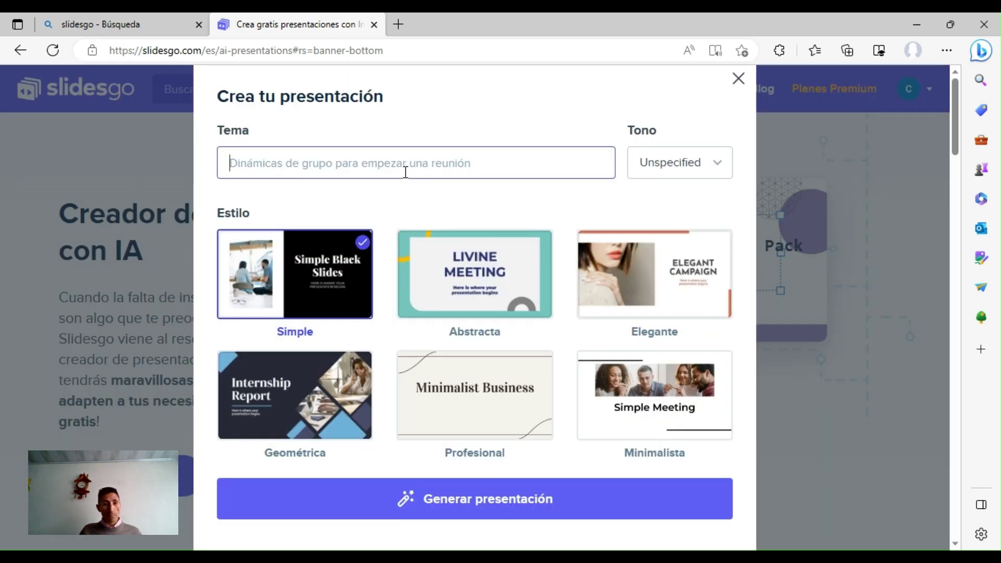
text(lo)
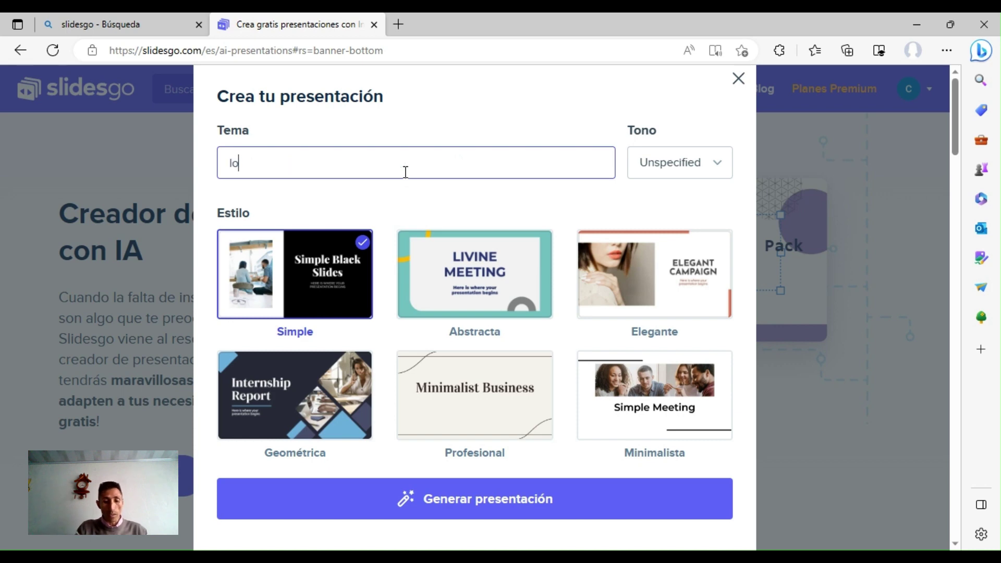
text(s e)
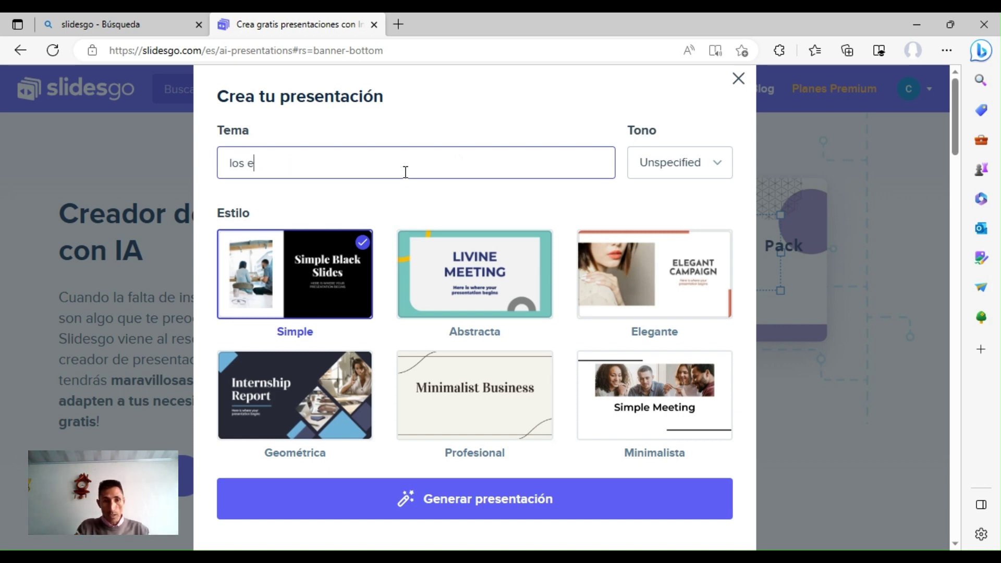
text(cosiste)
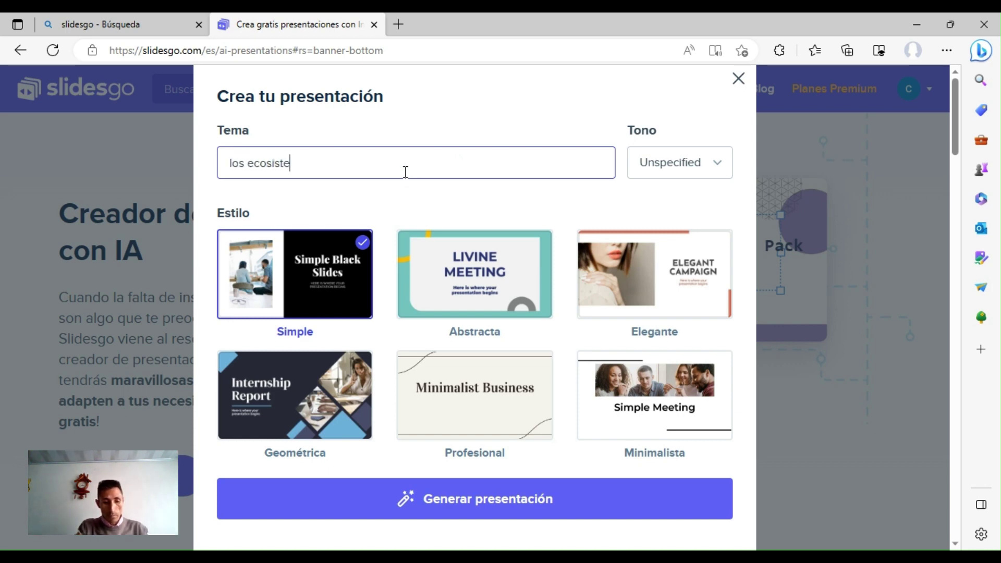
text(mas)
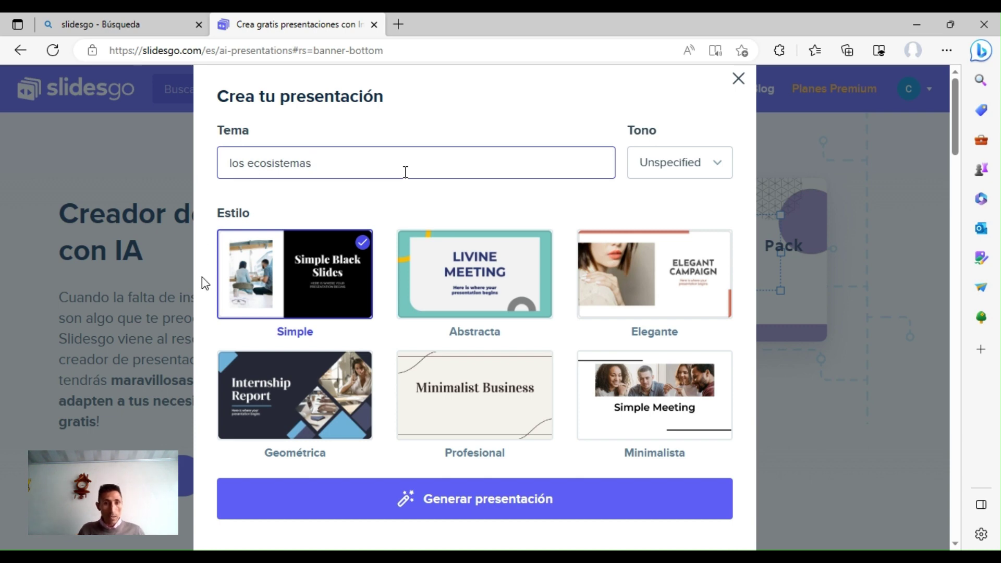
Step: Choose the Abstracta style and set the tone to Creative
click(459, 276)
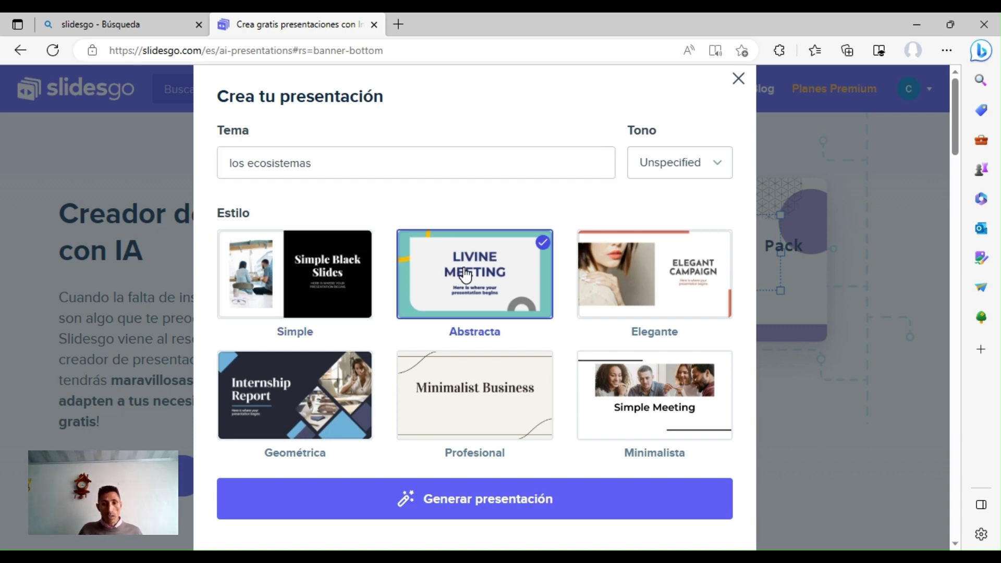
click(464, 409)
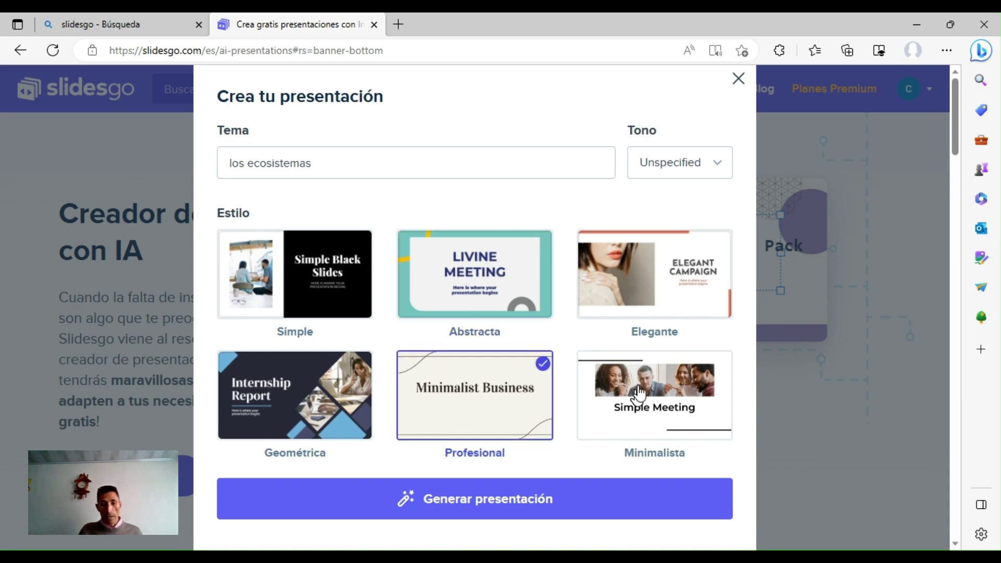
click(682, 261)
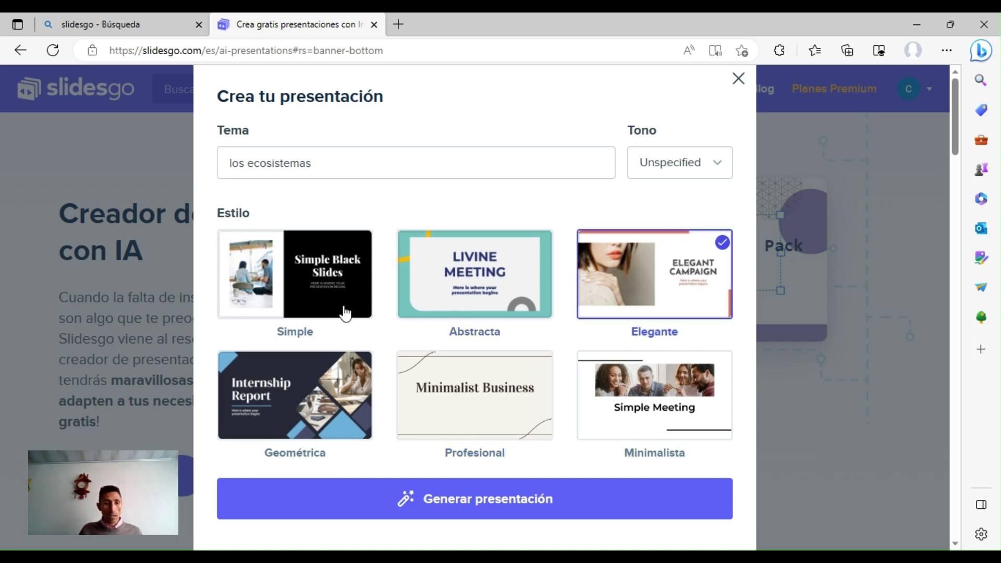
click(509, 268)
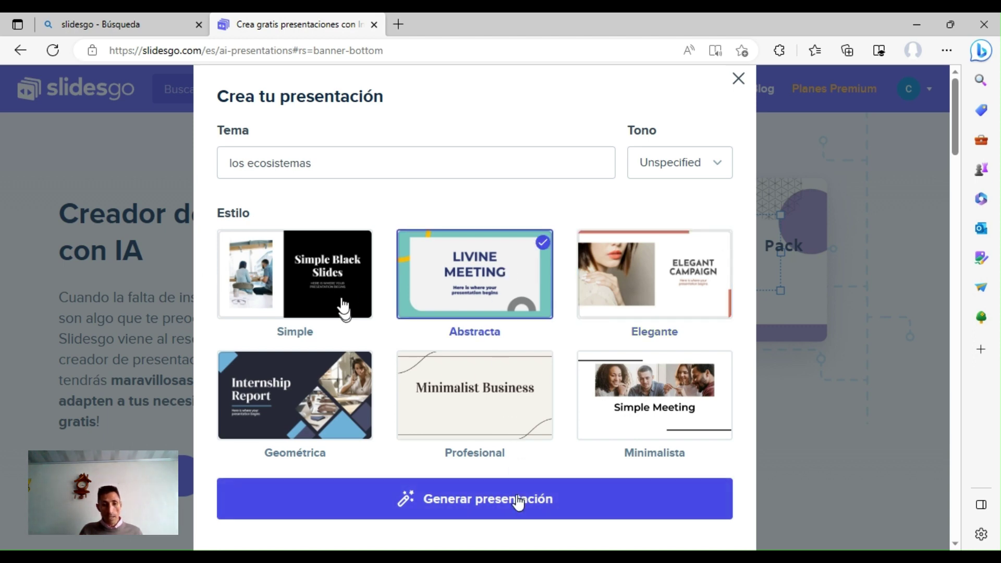
click(721, 165)
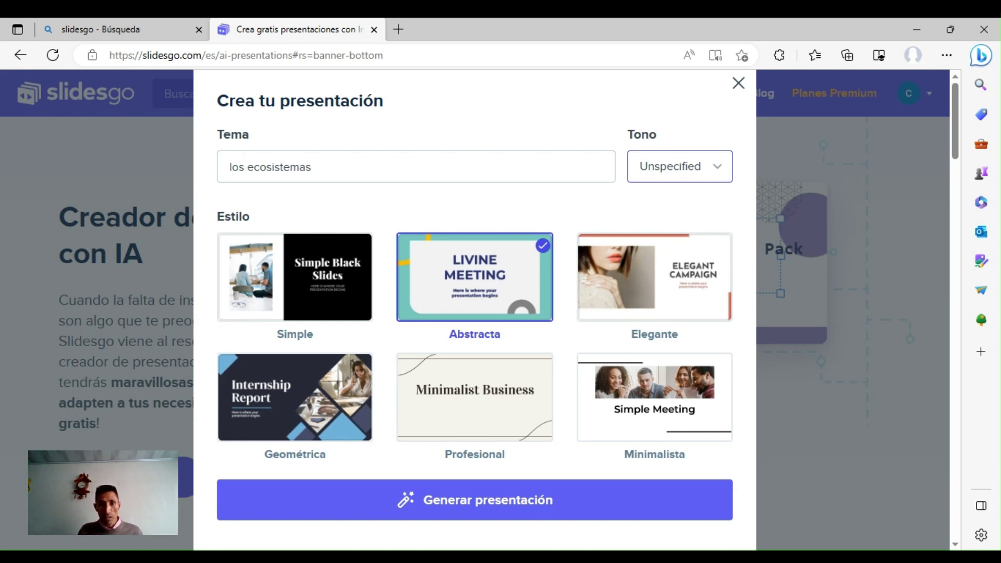
click(685, 236)
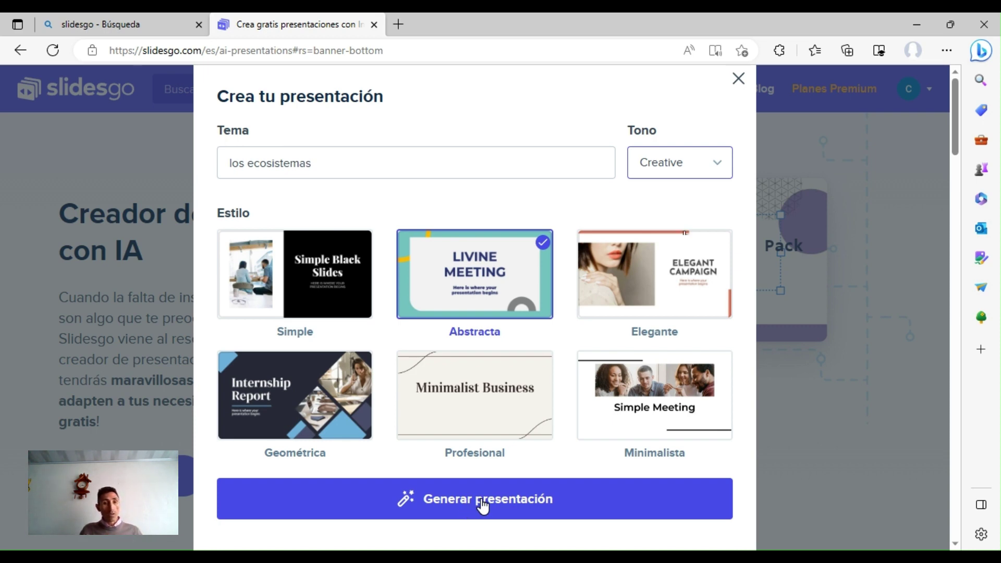
Step: Generate the presentation, answer Personal use in the Wepik survey, and dismiss the welcome dialog
click(481, 500)
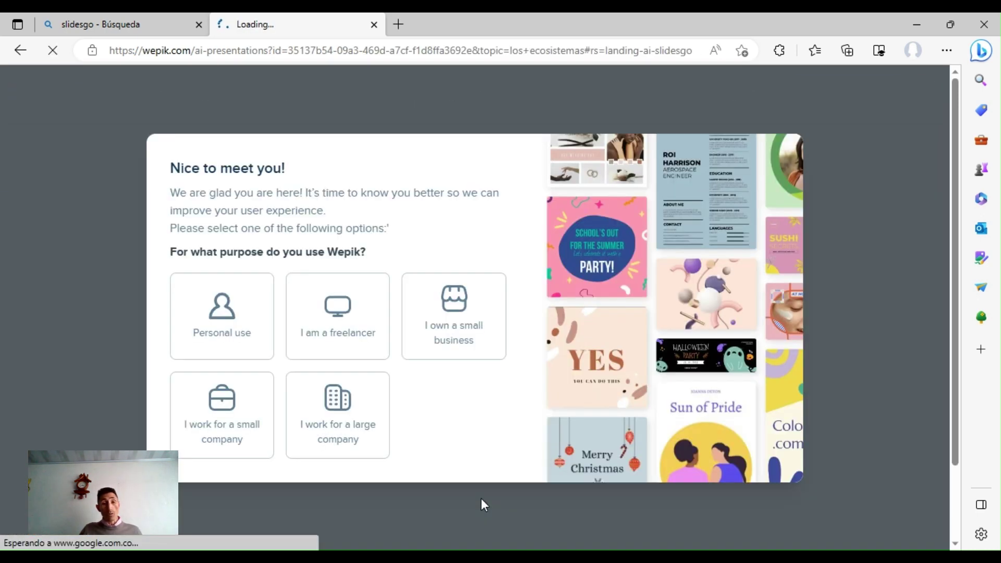
click(221, 315)
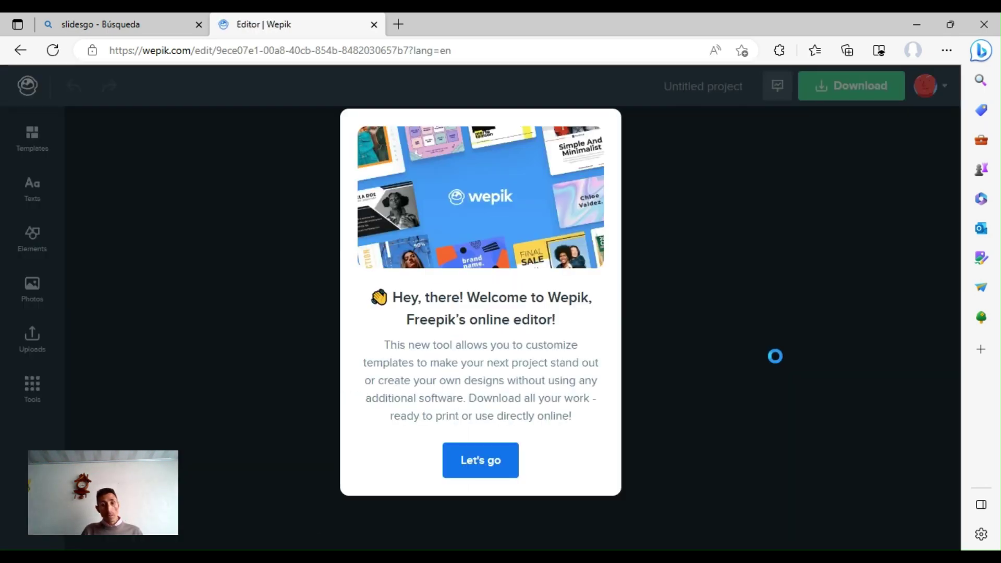
click(480, 464)
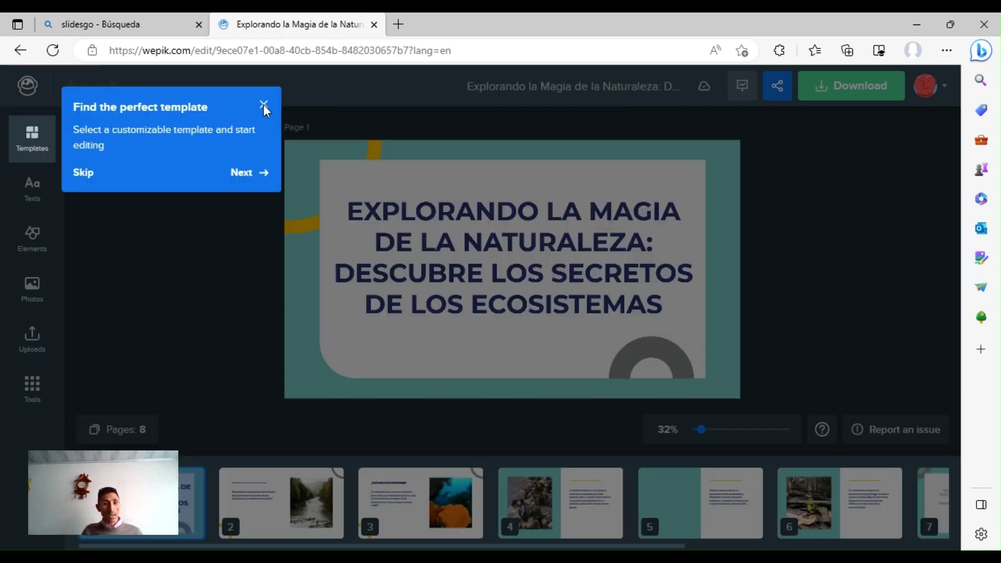
Step: Review pages 2 through the Conclusión page, then return to the title page
click(264, 106)
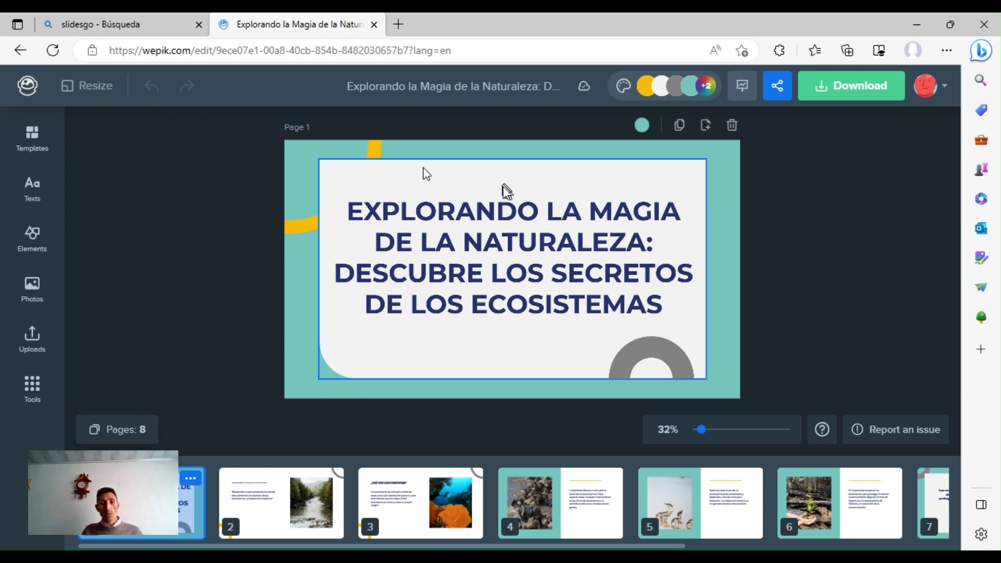
click(276, 513)
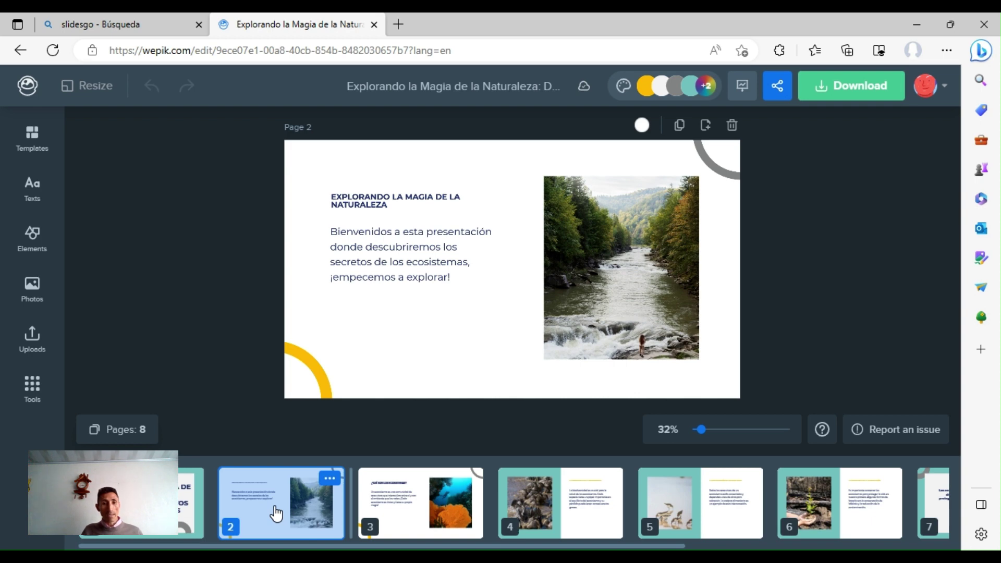
click(397, 512)
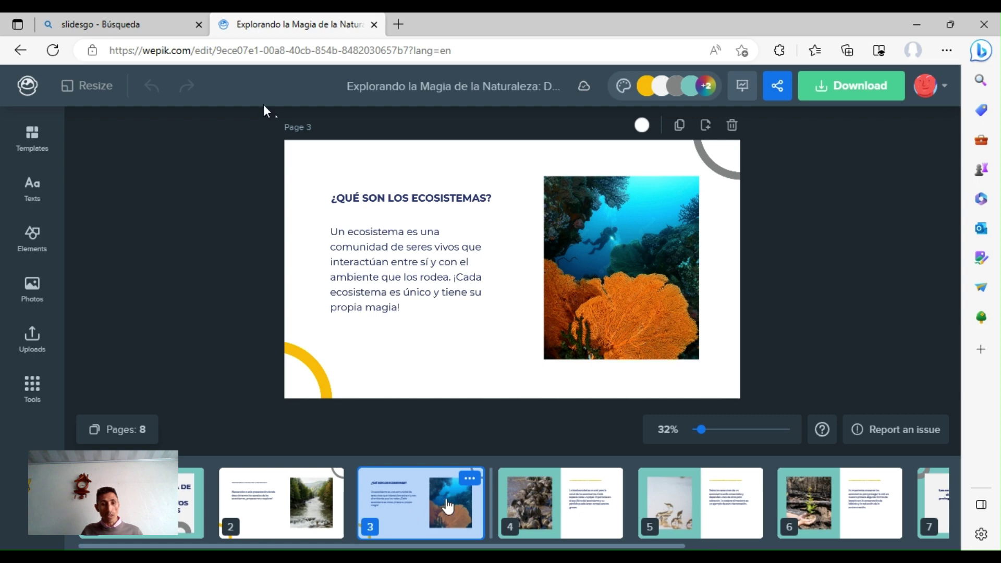
click(530, 509)
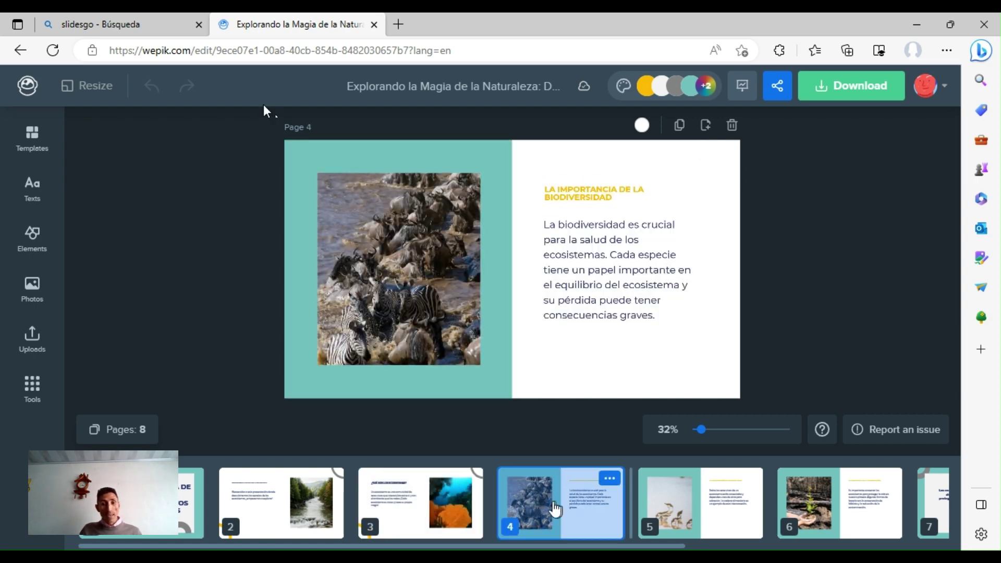
click(685, 521)
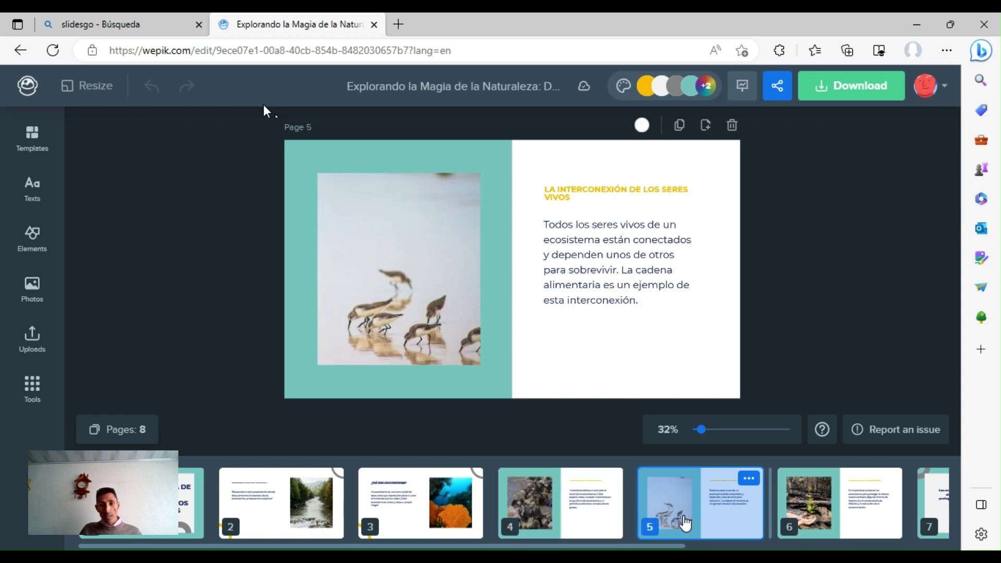
click(812, 507)
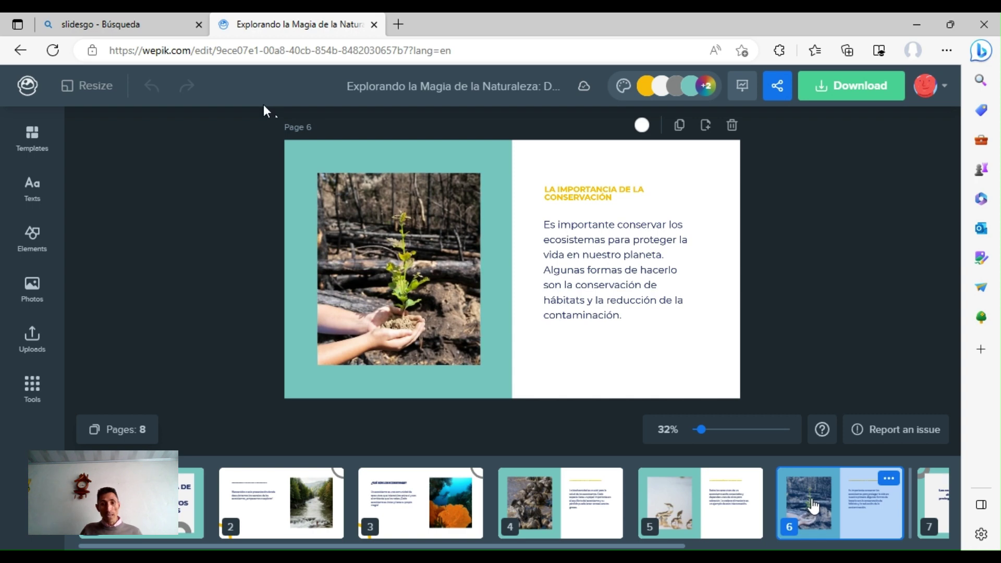
click(934, 509)
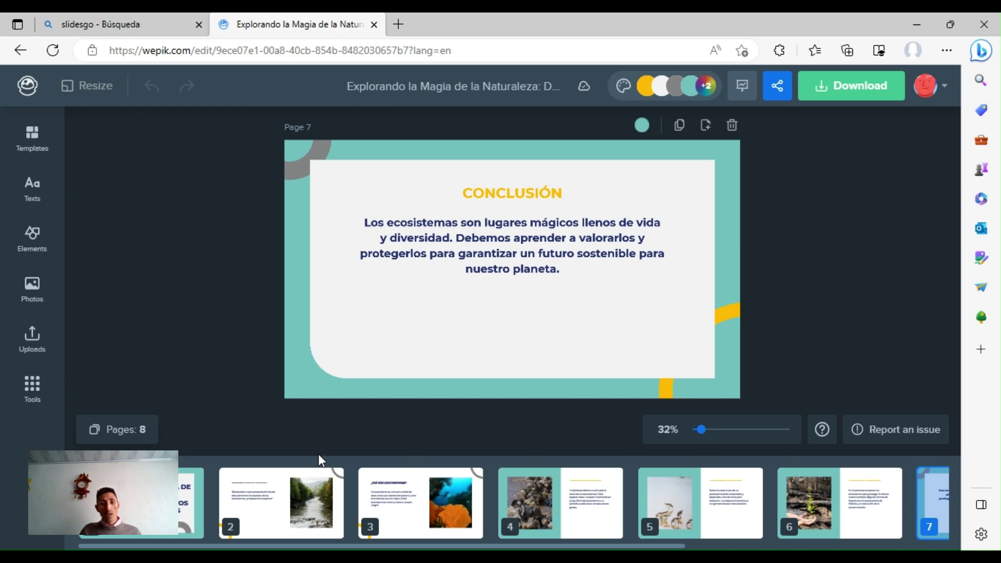
key(Home)
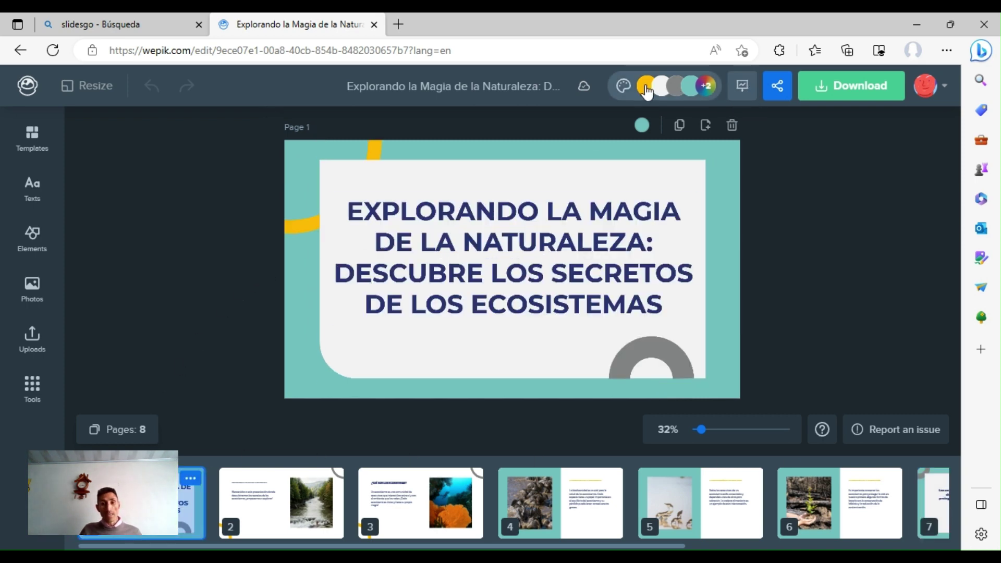
Step: Browse the Templates, Texts, Elements and Photos panels, then open Download set to pages 1–8 as PDF
click(42, 139)
scroll(230, 292, down, 2)
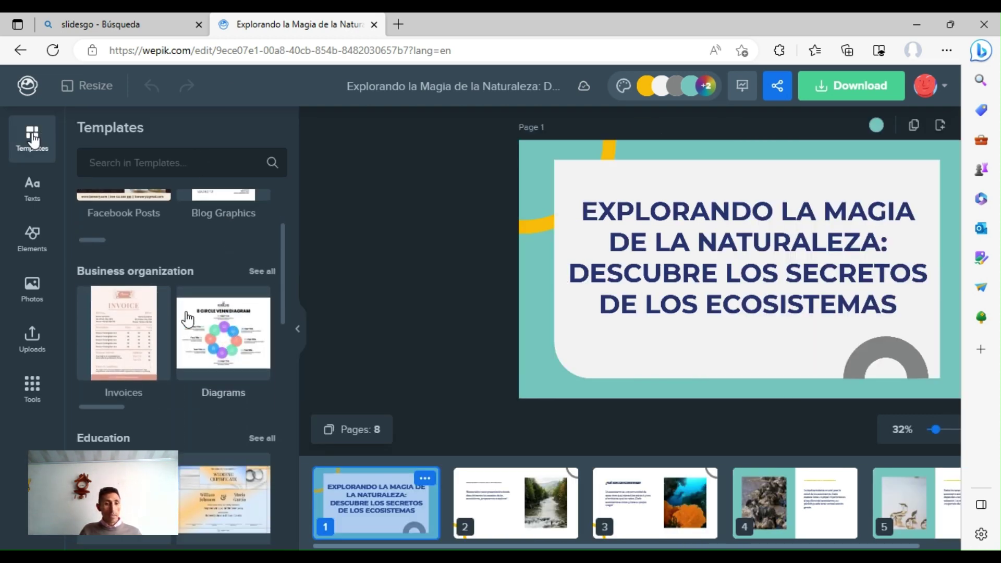
scroll(187, 319, up, 2)
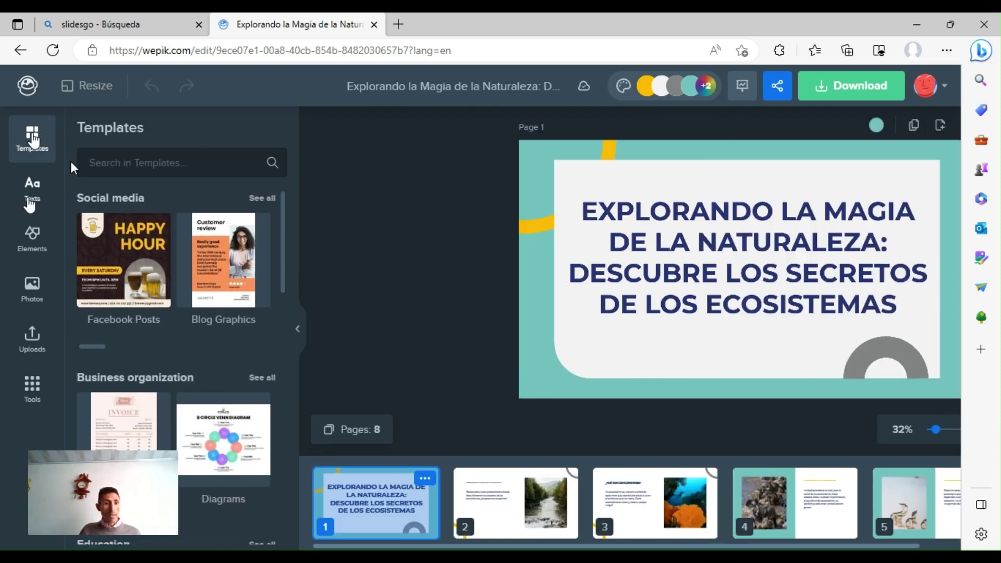
click(31, 192)
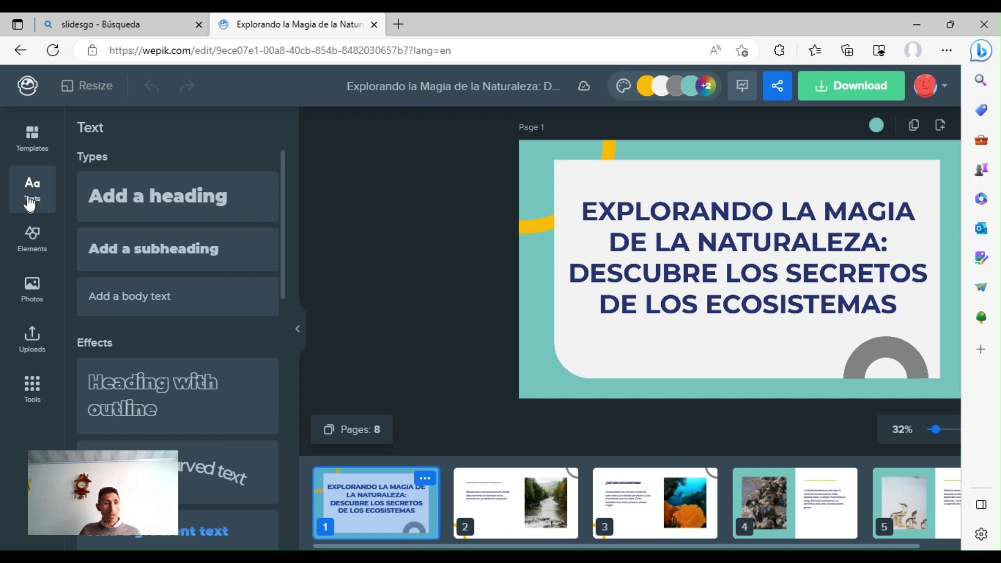
click(33, 245)
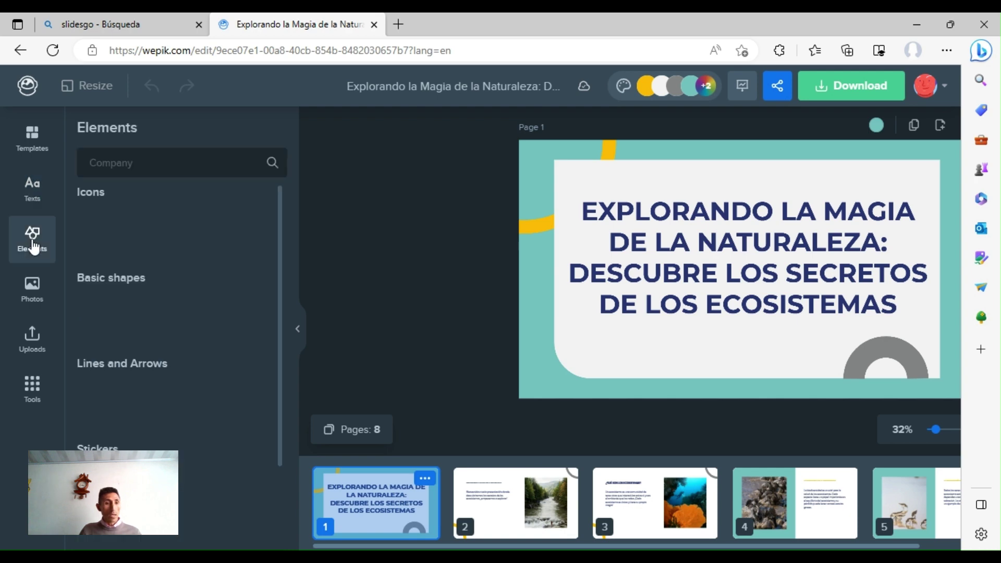
click(32, 295)
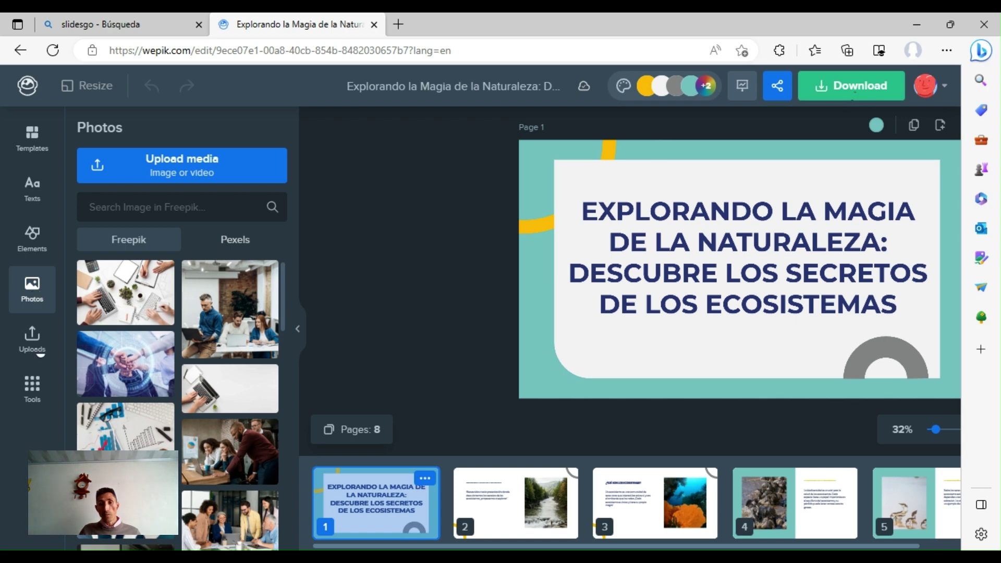
click(855, 89)
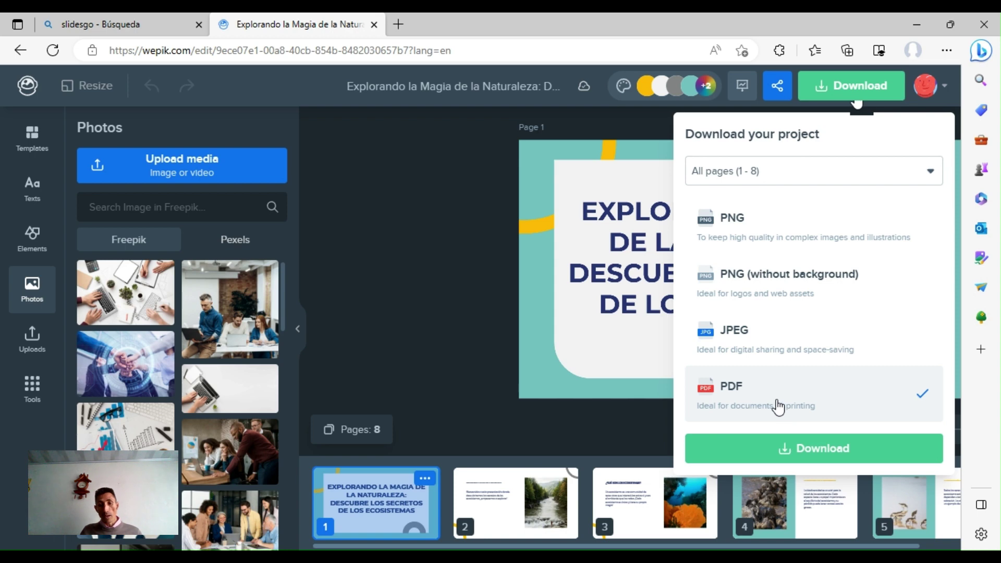
Step: Download all pages as a PDF and open the downloaded file
click(818, 448)
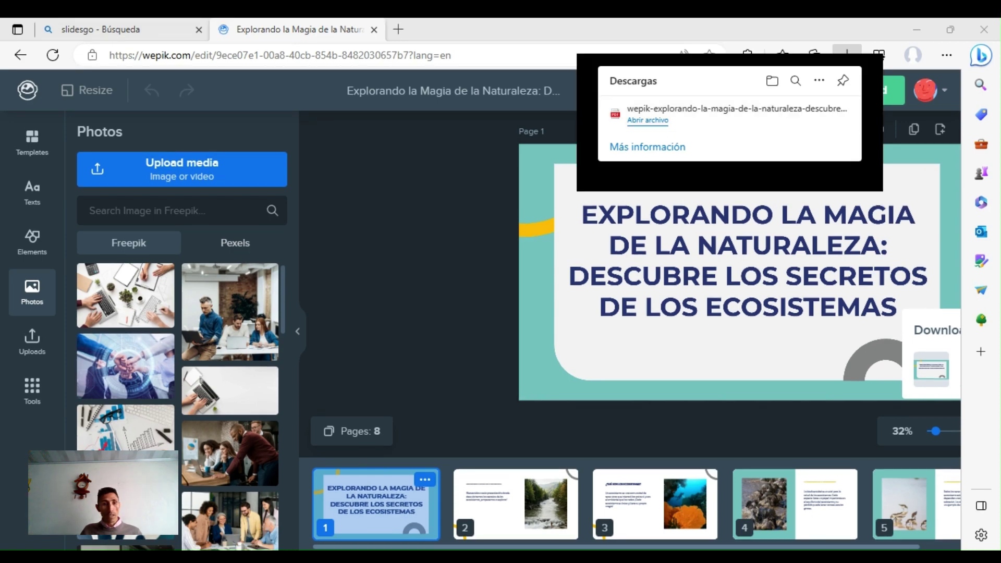
click(648, 120)
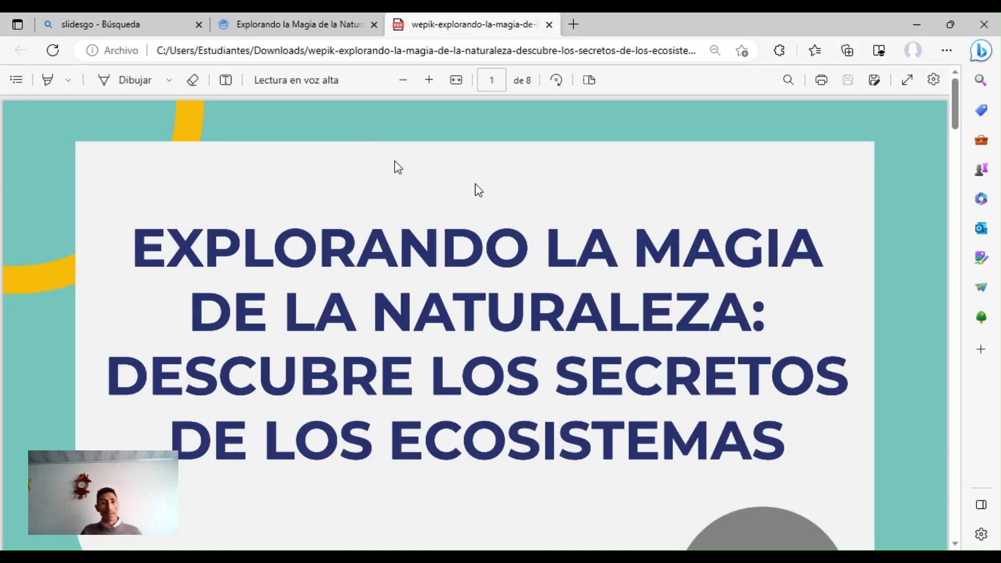
Step: Scroll through the downloaded PDF from the title page down to page 5
scroll(564, 246, down, 5)
scroll(580, 245, down, 5)
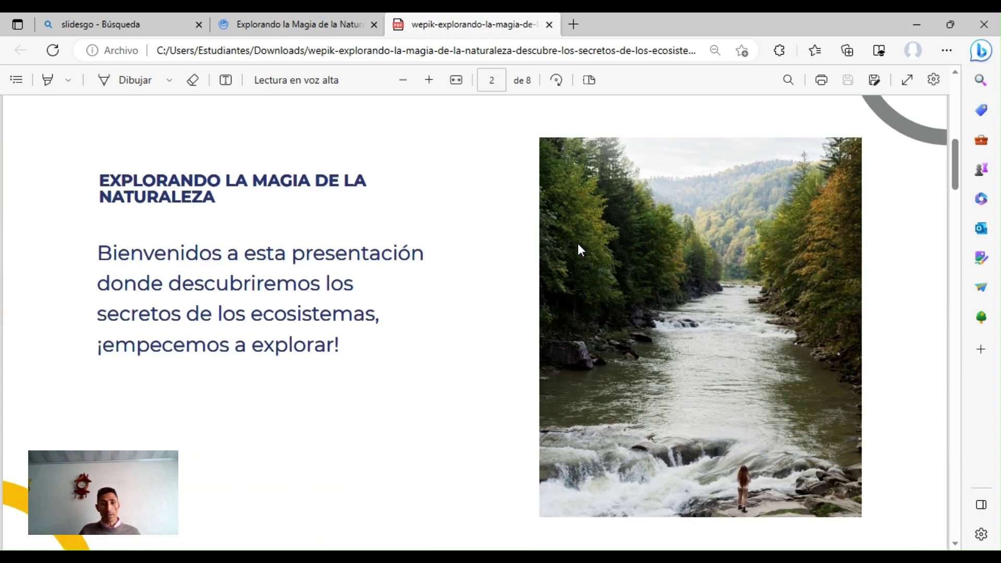
scroll(579, 249, down, 5)
scroll(579, 250, down, 3)
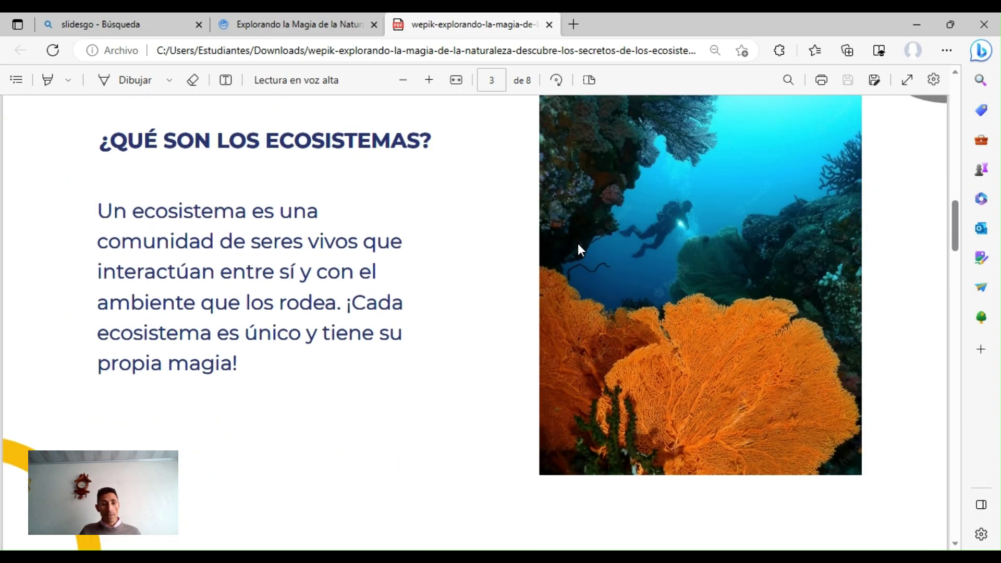
scroll(578, 244, down, 5)
scroll(578, 244, down, 5)
scroll(578, 244, up, 5)
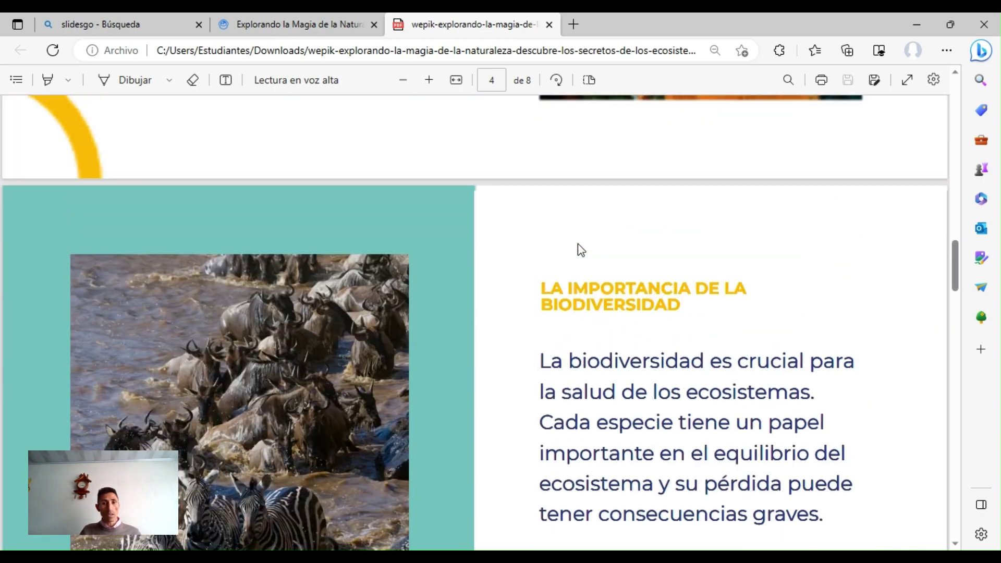
scroll(578, 243, down, 5)
scroll(578, 243, down, 5)
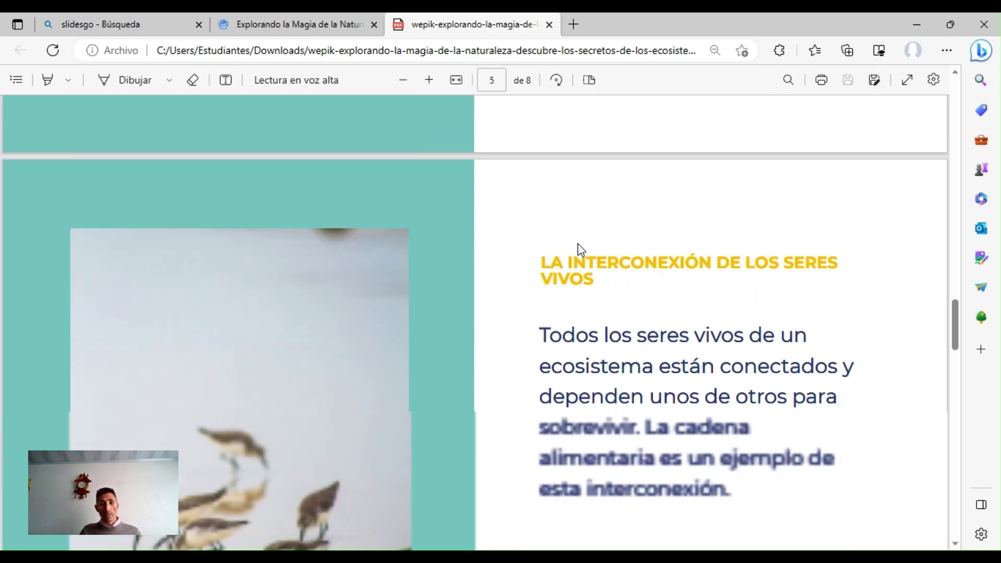
scroll(577, 243, down, 1)
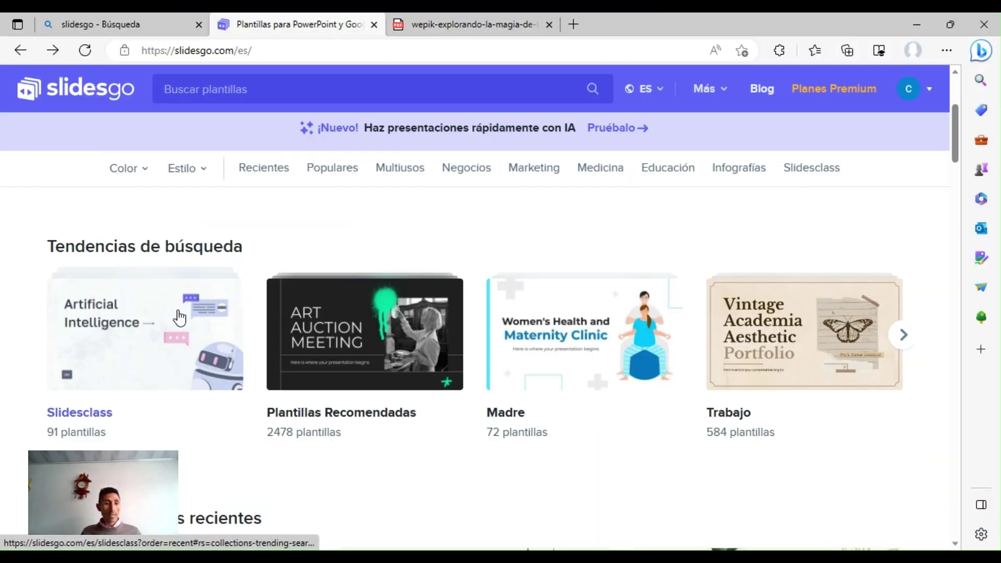
Step: Open the Slidesclass collection and show the Inteligencia artificial template's Google Slides and PowerPoint download options
click(179, 317)
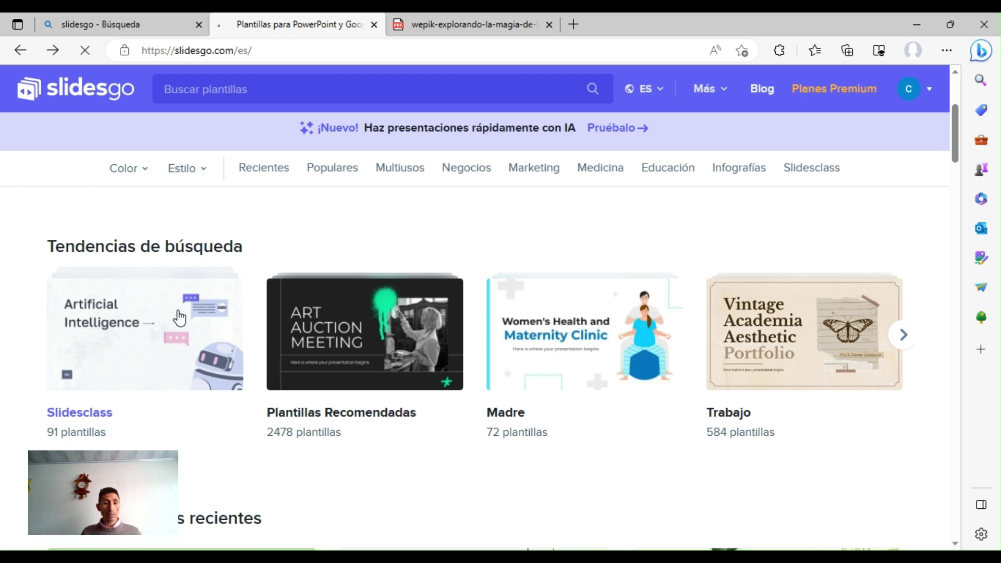
scroll(180, 317, down, 4)
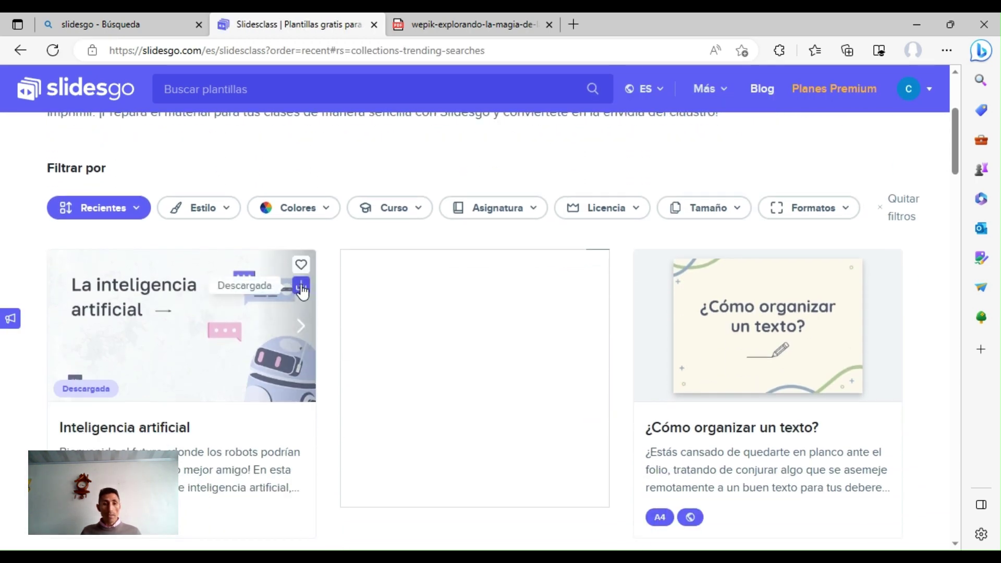
click(302, 287)
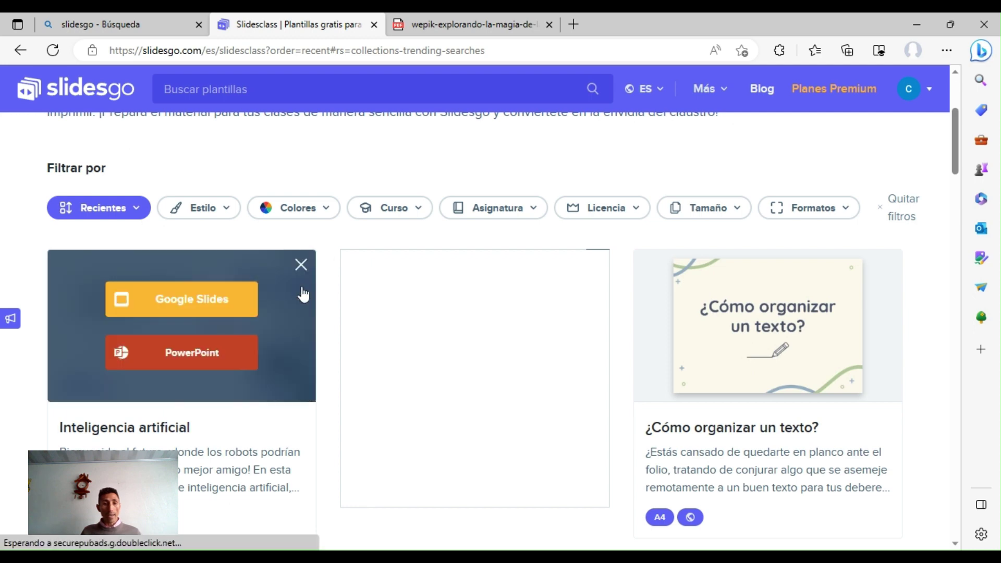
Step: Choose the Google Slides option and make a copy titled 'Copia de ES Artificial Intelligence by Slidesgo'
click(232, 305)
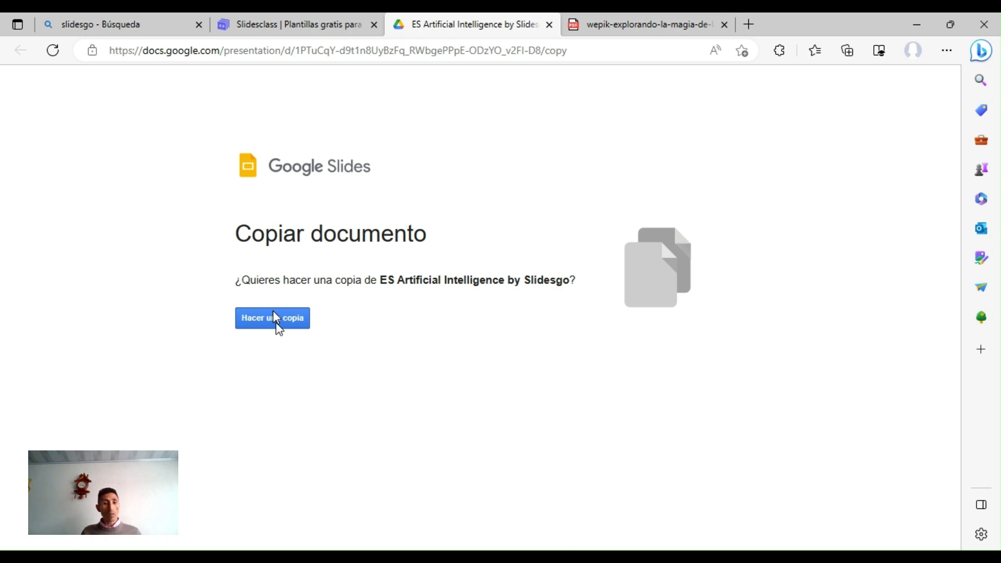
click(276, 321)
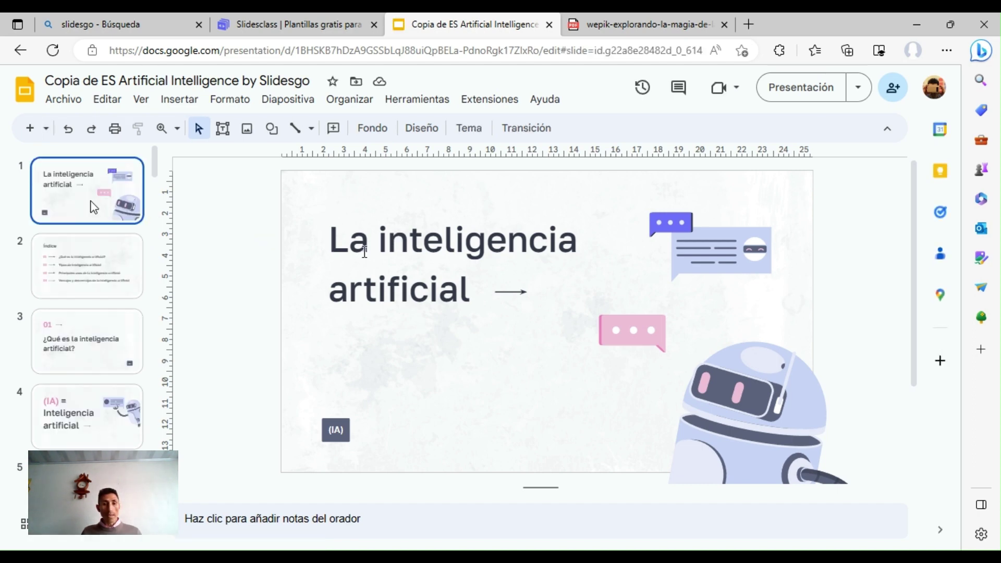
Step: Review the 'La inteligencia artificial' title and Índice slides, then step forward to slide 10
click(368, 249)
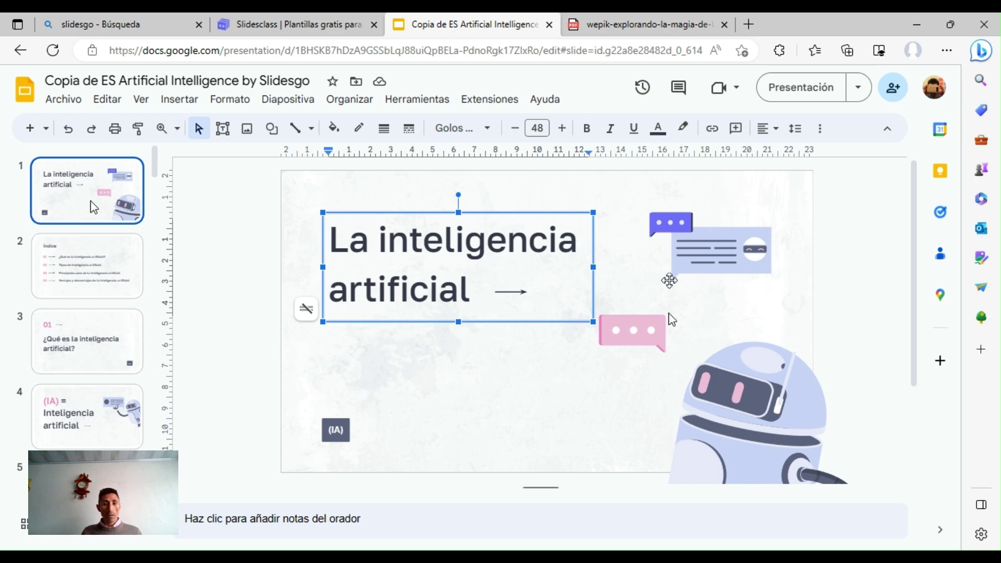
click(127, 271)
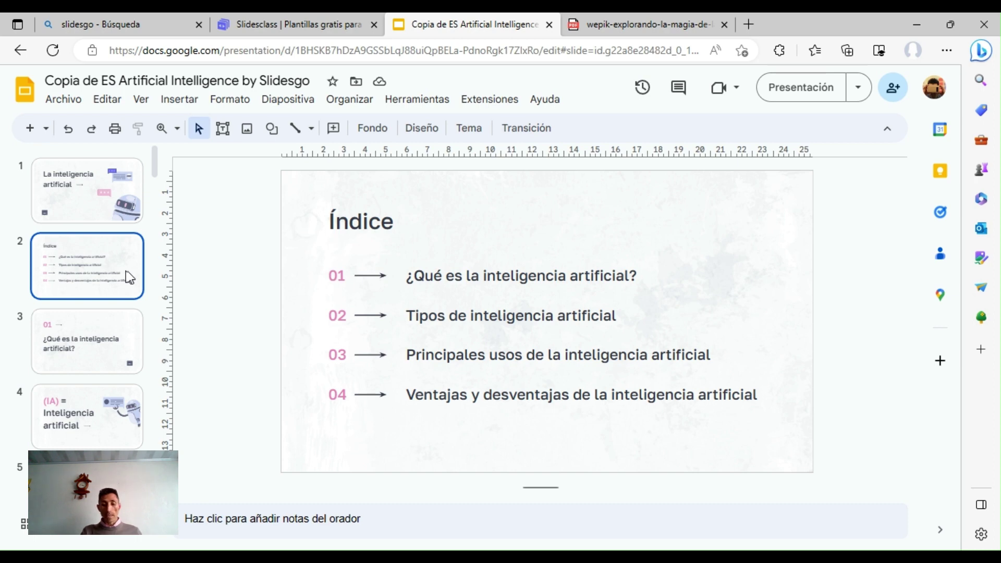
key(Down)
key(Down)
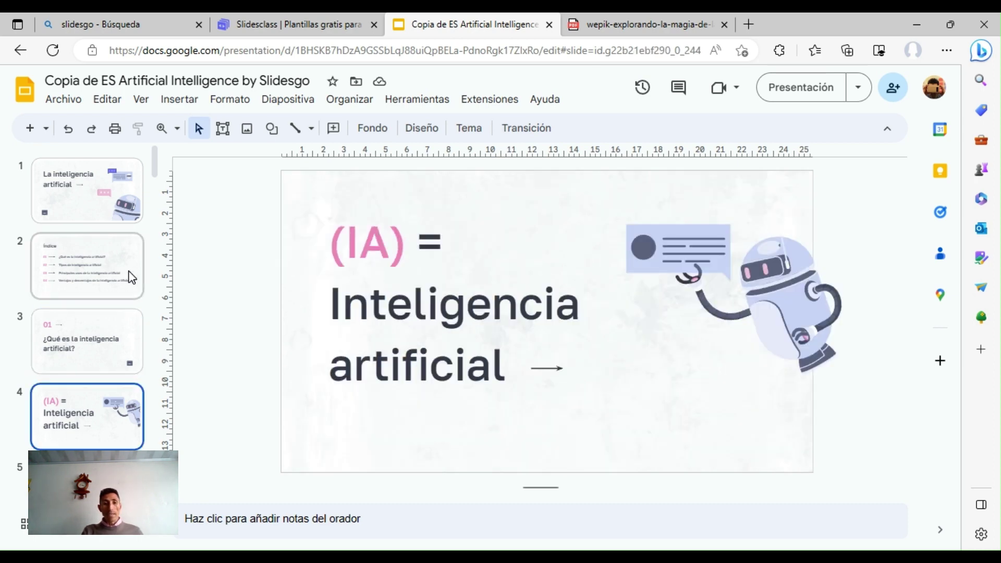
key(Down)
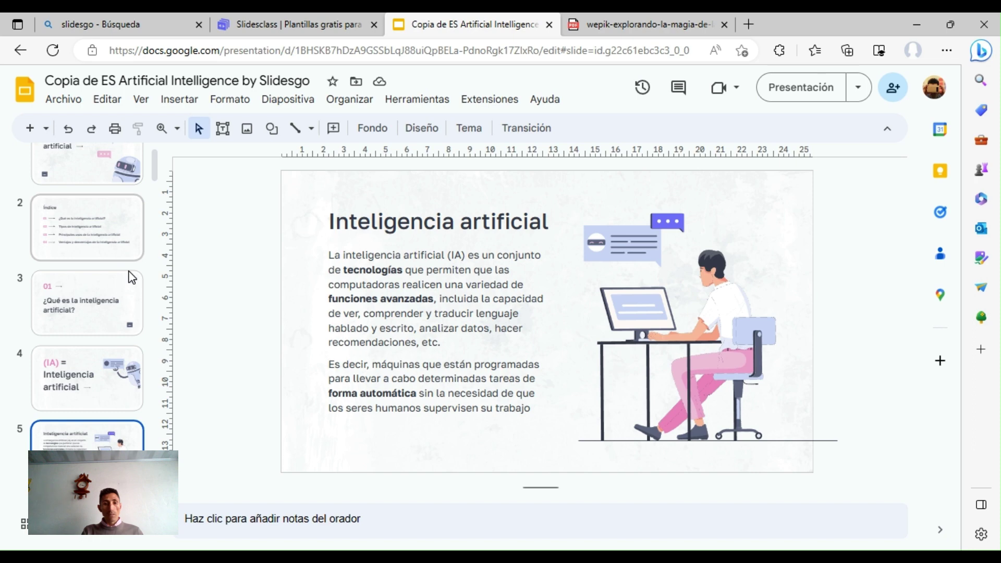
key(Down)
key(Down)
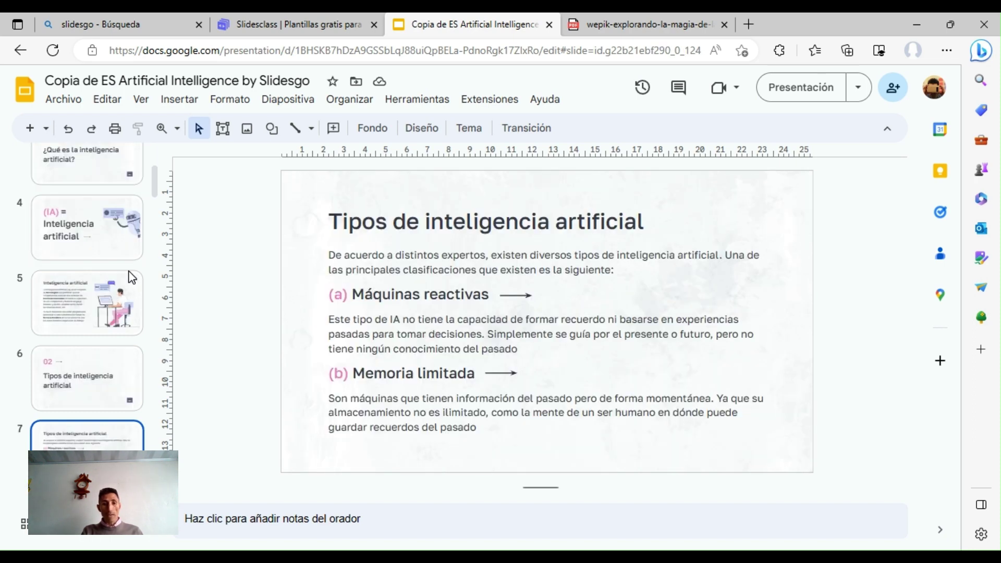
key(Down)
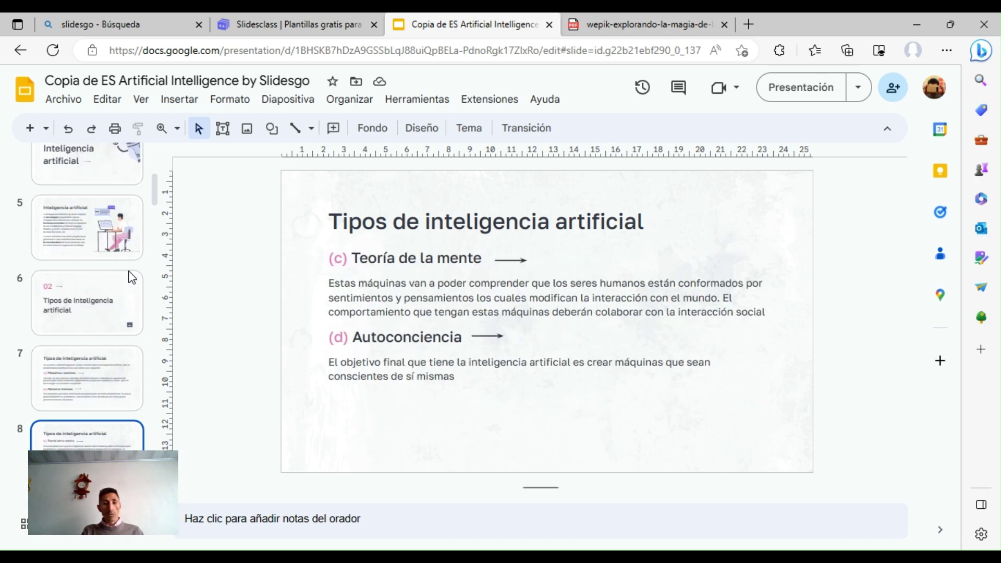
key(Down)
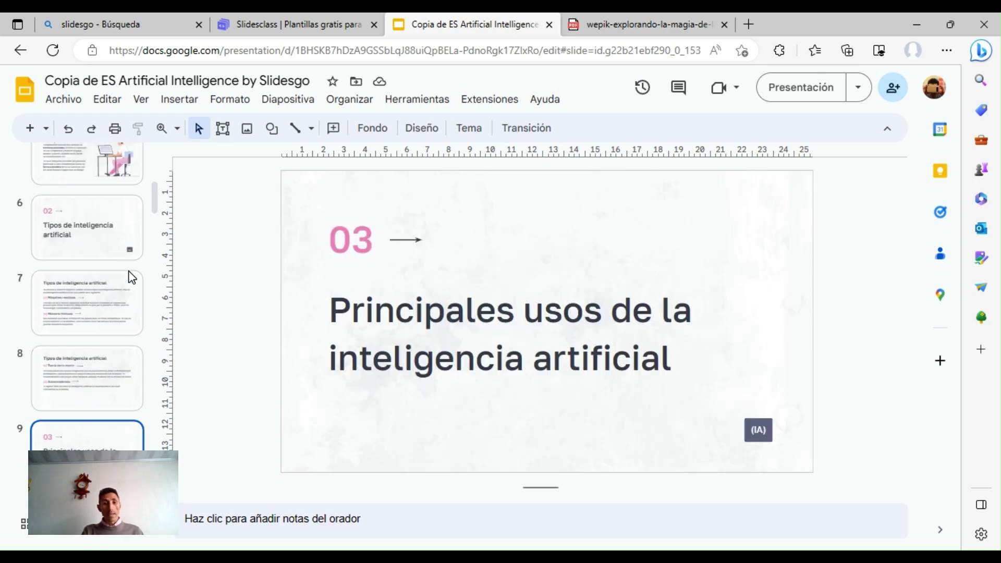
key(Down)
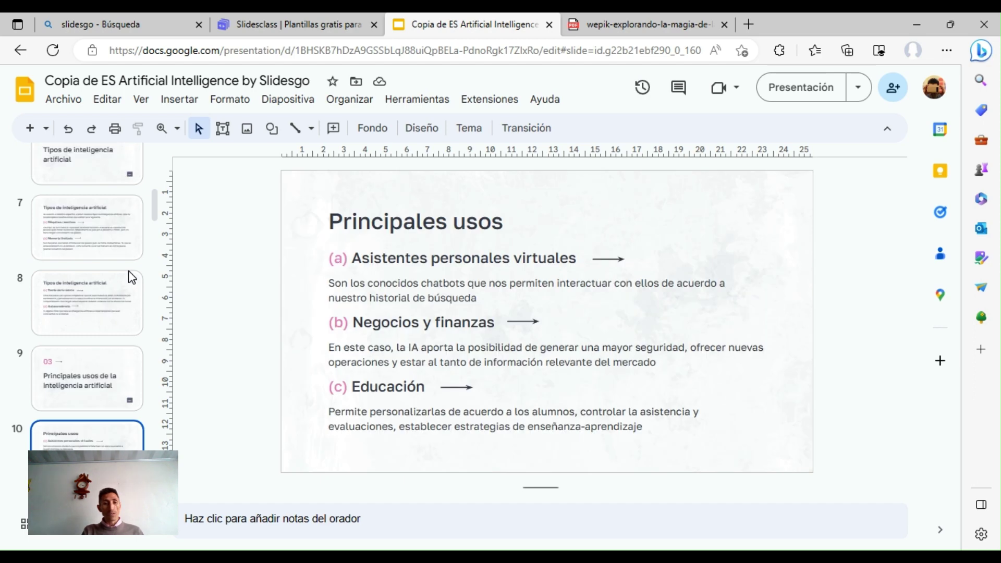
Step: Step through slides 11–16 to the 'Gracias' ending, step back, and open the Tema themes list
key(Down)
key(Down)
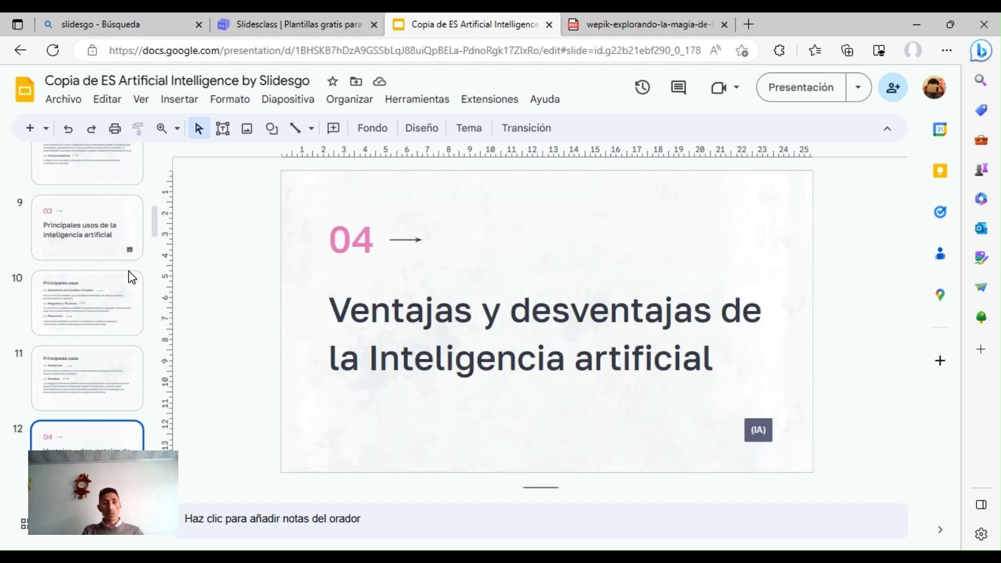
key(Down)
key(Down)
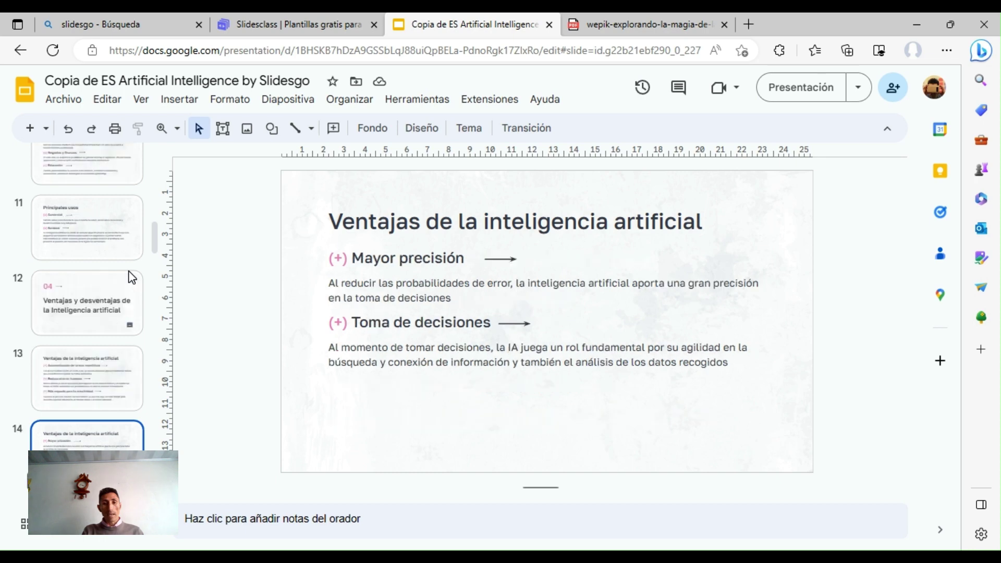
key(Down)
key(Down)
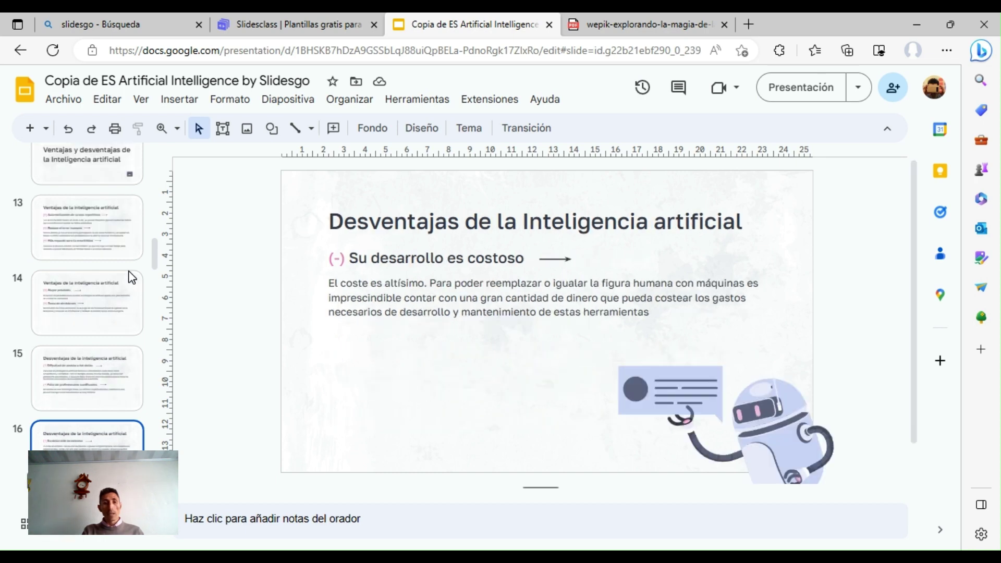
key(Down)
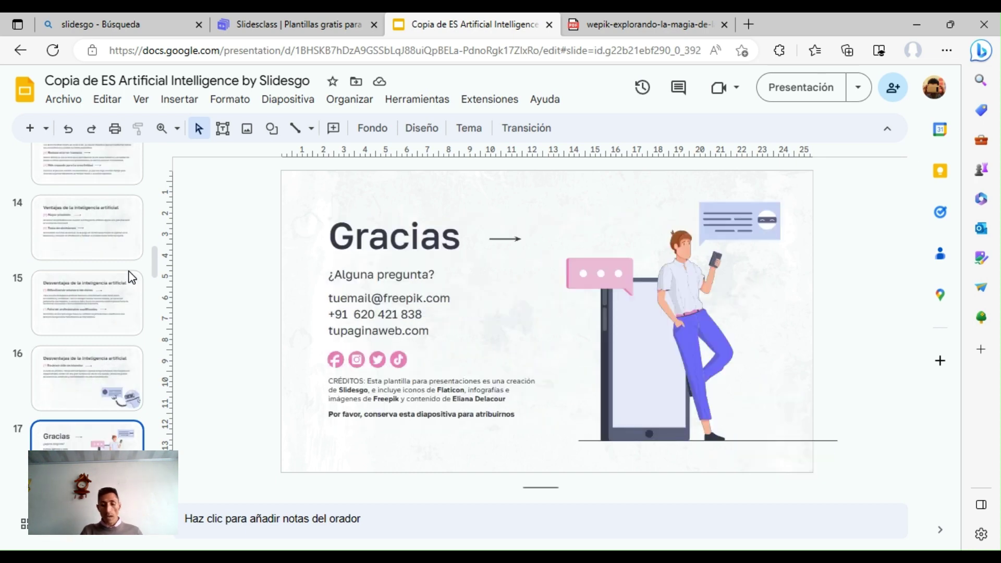
key(Up)
key(alt+Left)
key(alt+Left)
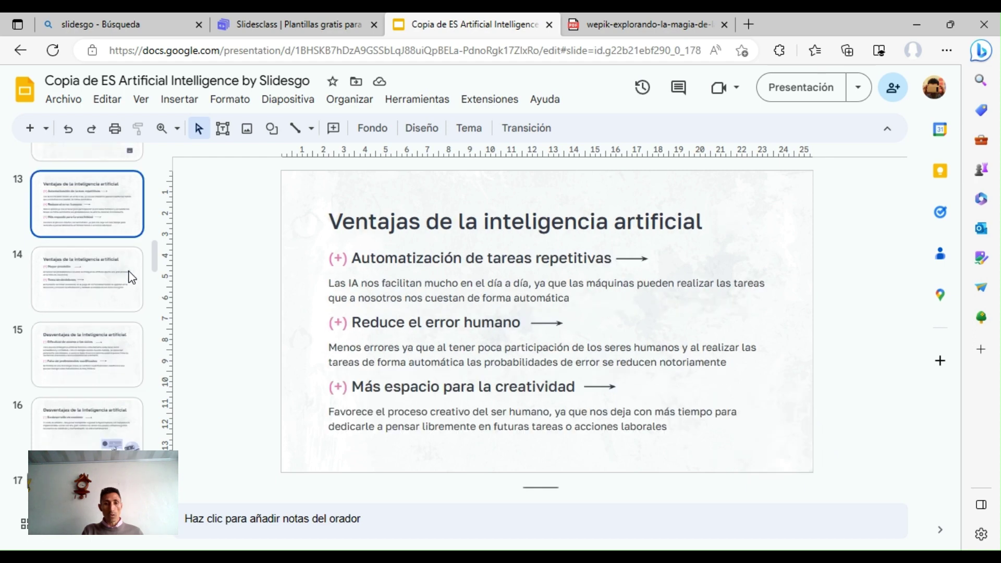
key(alt+Left)
key(alt+Left)
key(alt+Left)
key(alt+Left)
key(alt+Left)
key(alt+Left)
click(469, 128)
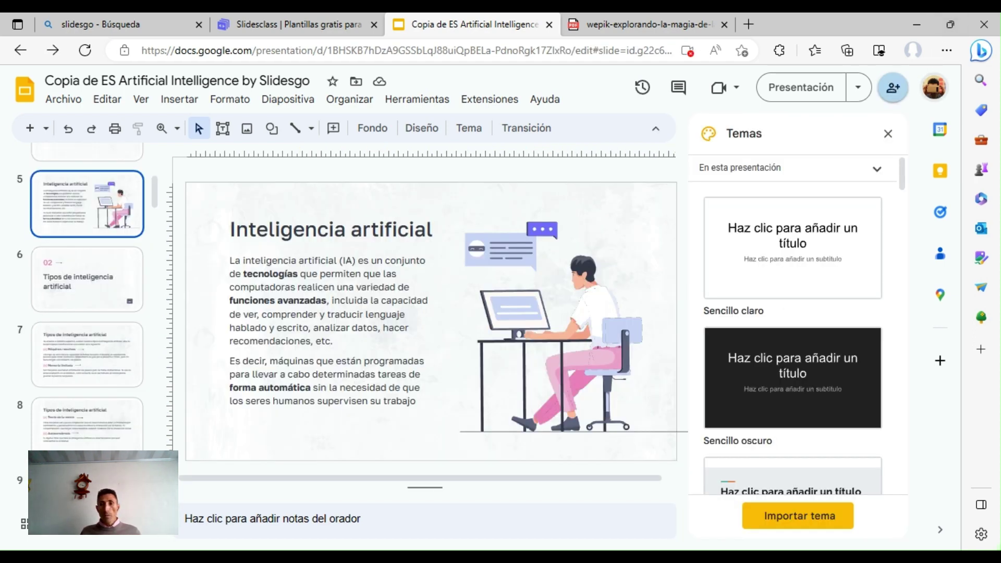
Step: Share with 'Cualquier persona con el enlace' as Lector, copy the link, and finish with Hecho
click(893, 88)
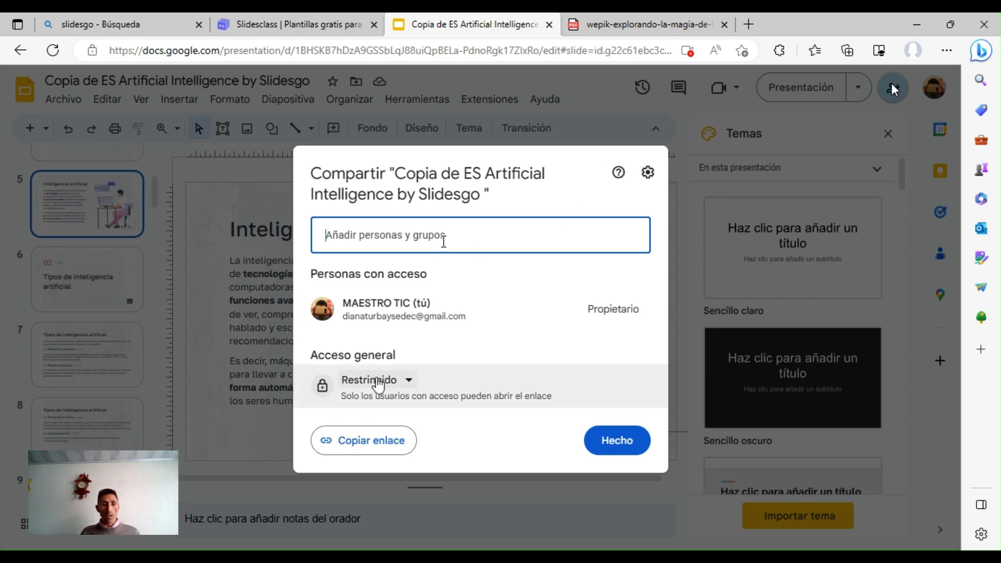
click(395, 389)
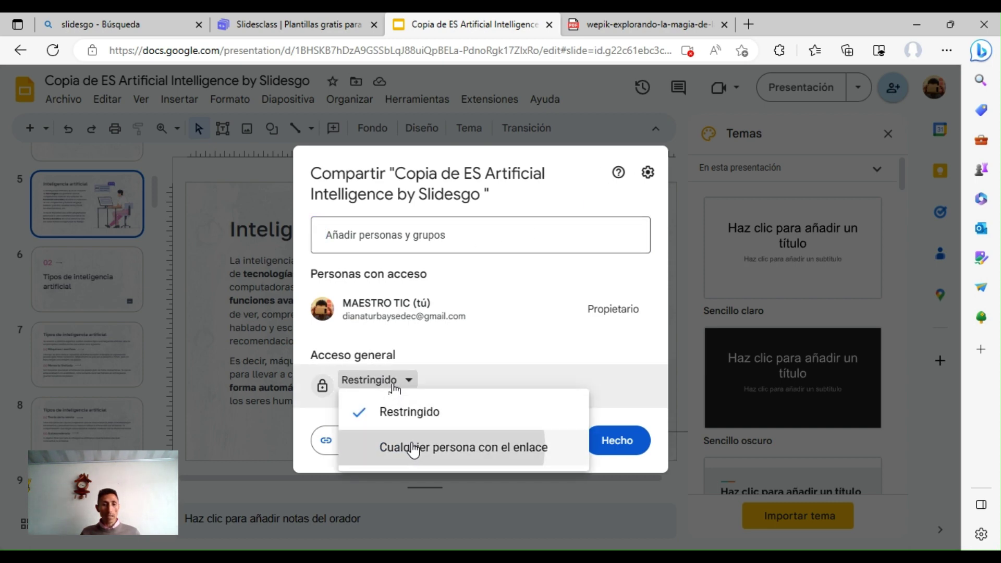
click(404, 447)
click(390, 447)
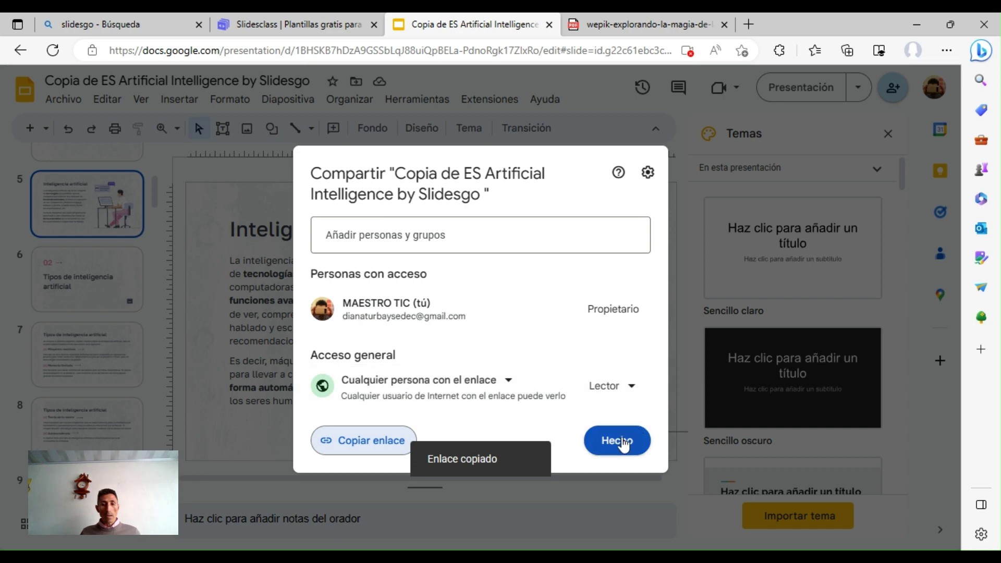
click(620, 442)
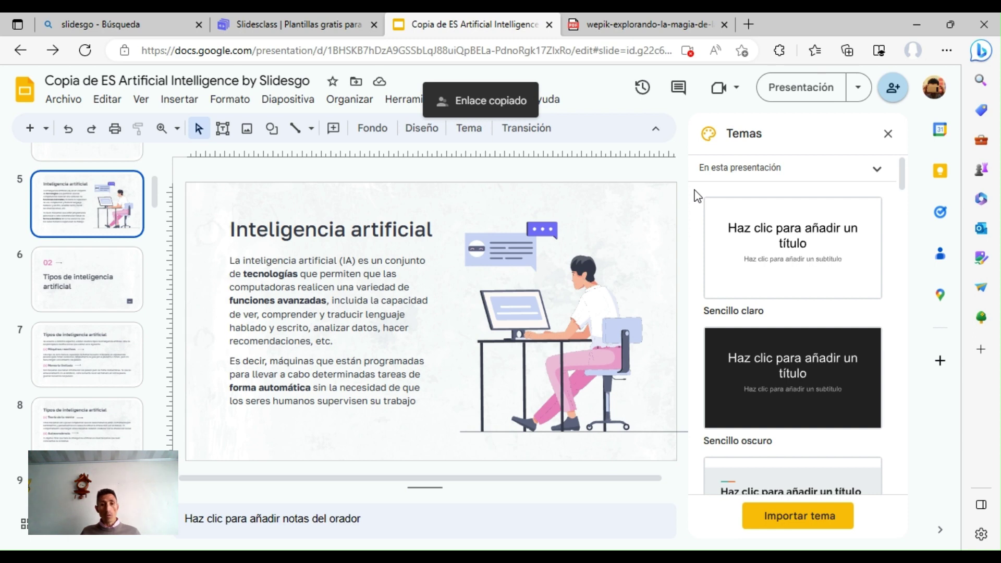
click(58, 101)
mouse_move(92, 278)
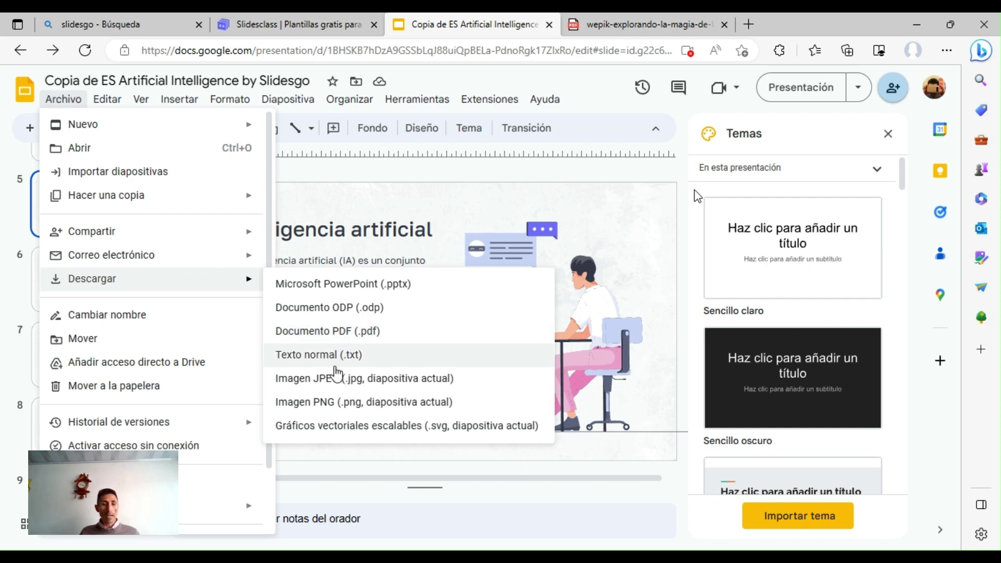
click(926, 245)
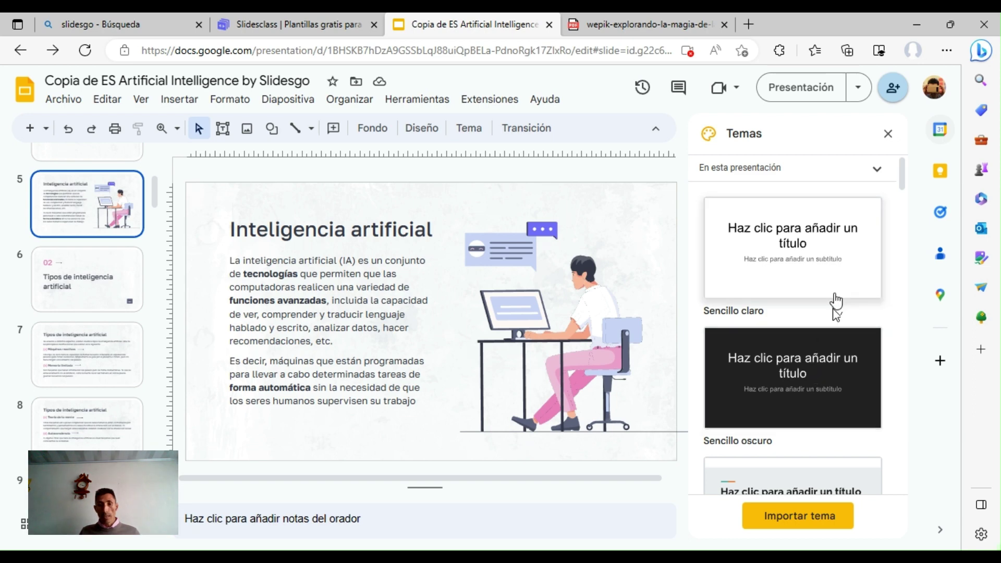
Step: Try the Transición and Ímpetu themes, then settle on the blue Material theme
scroll(836, 301, down, 1)
scroll(836, 301, down, 2)
scroll(836, 301, down, 2)
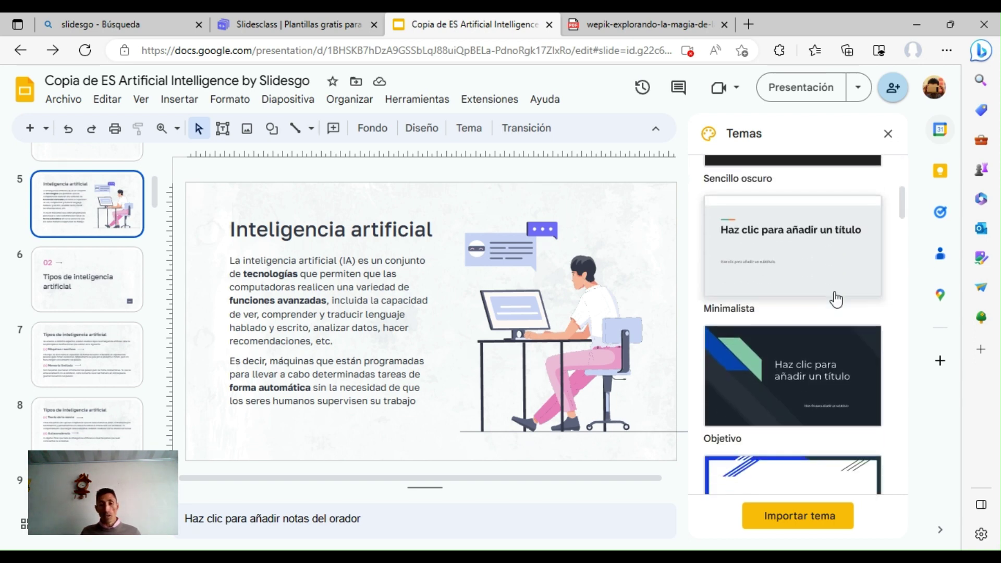
scroll(836, 301, down, 2)
scroll(836, 301, down, 3)
click(826, 280)
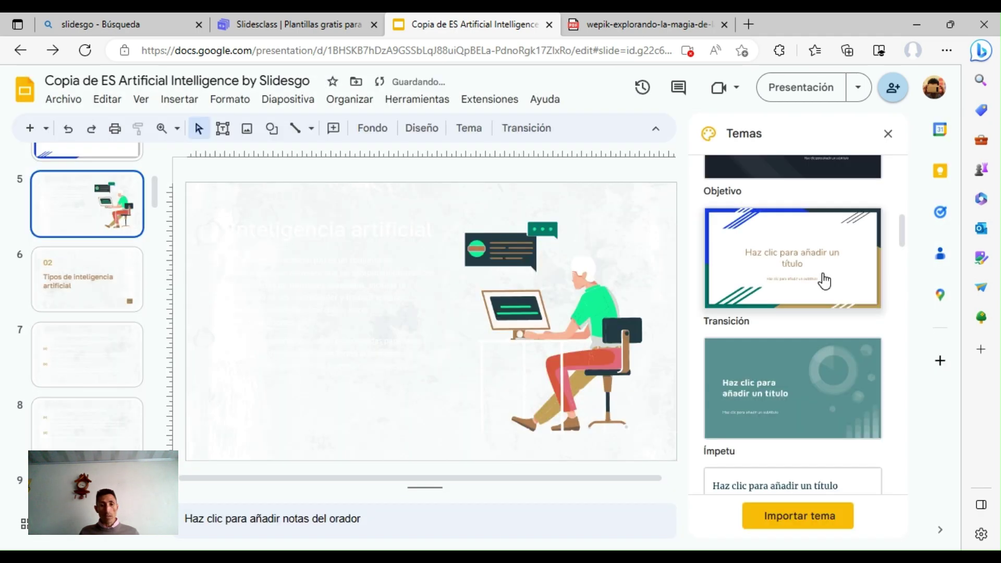
click(812, 391)
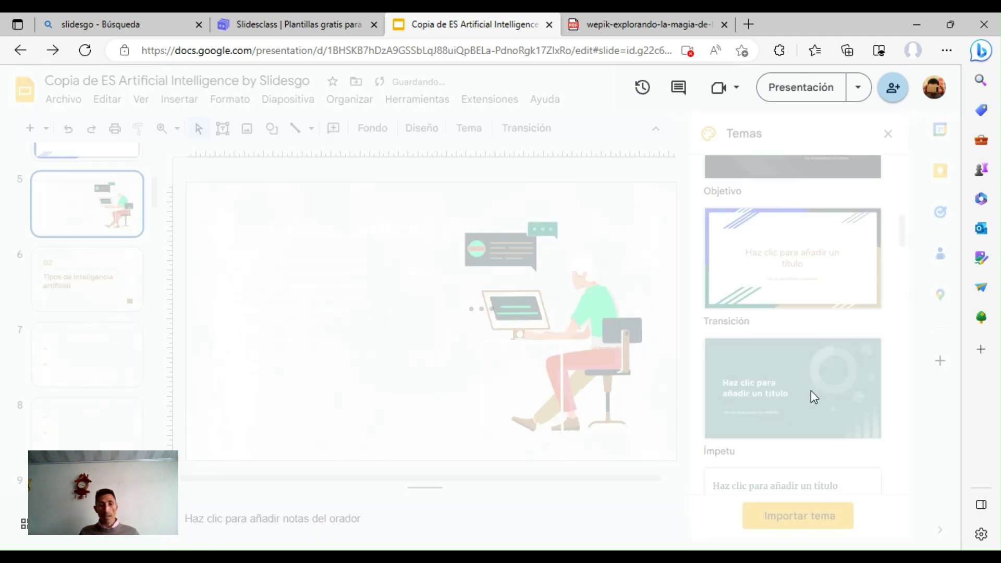
scroll(811, 390, down, 2)
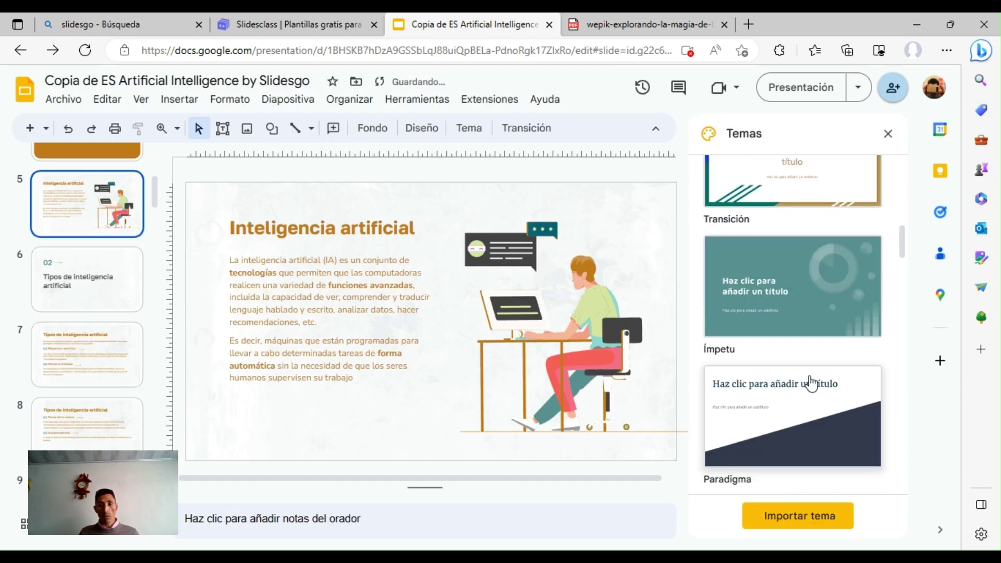
scroll(812, 388, down, 1)
scroll(810, 377, down, 3)
click(796, 343)
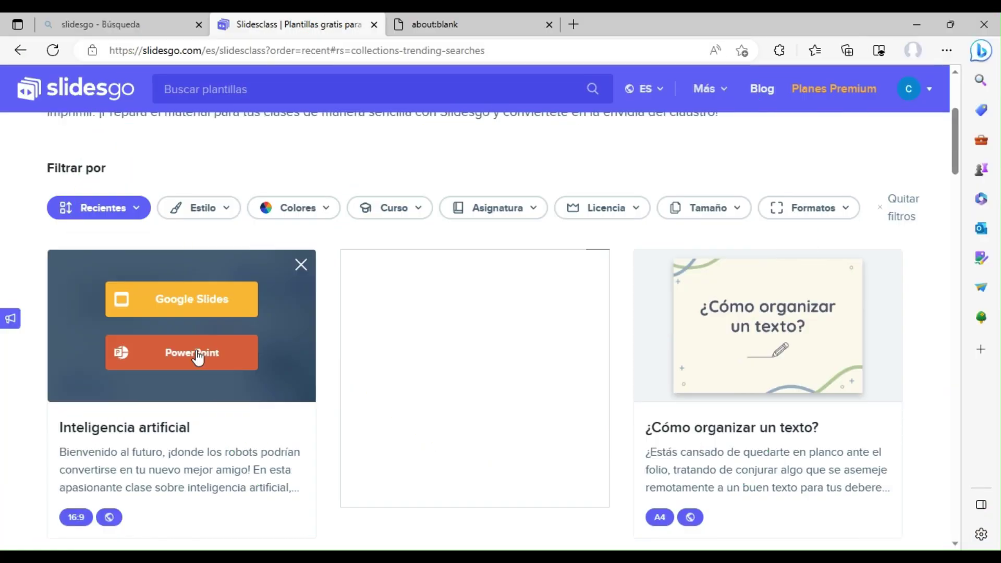
Step: Download the Artificial Intelligence template as a PowerPoint .pptx file and open it
click(197, 357)
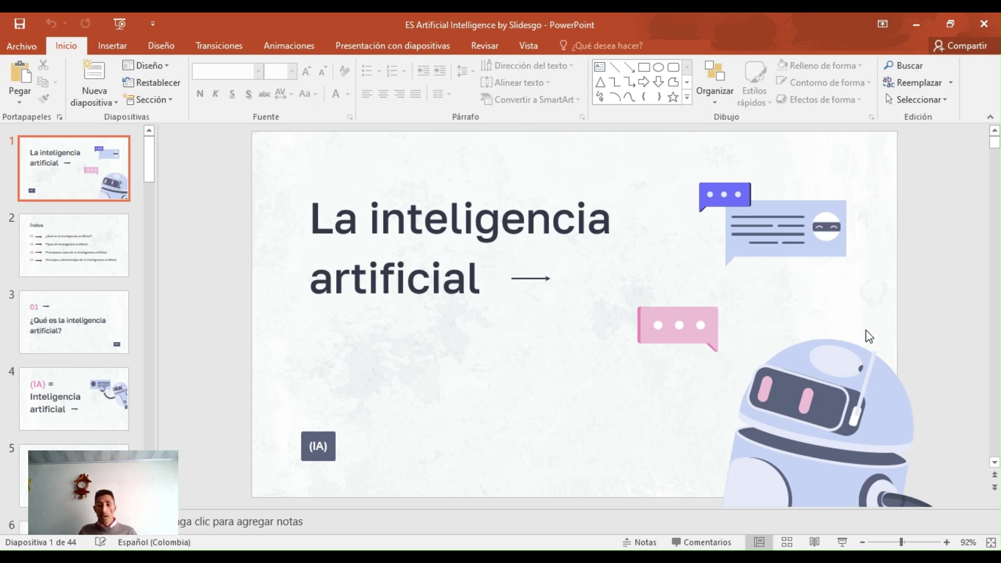
click(843, 542)
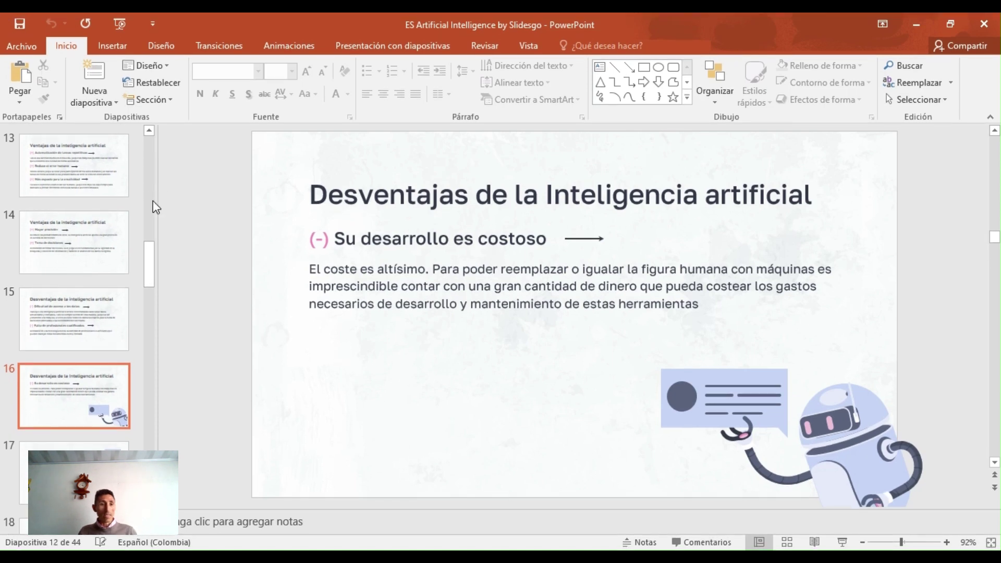
scroll(148, 239, up, 5)
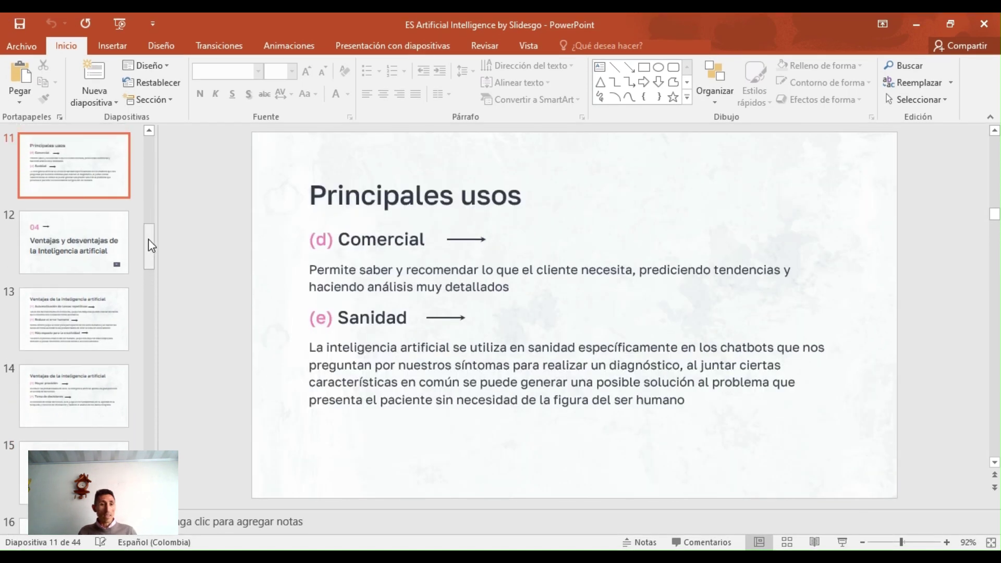
scroll(159, 170, up, 5)
scroll(161, 137, up, 5)
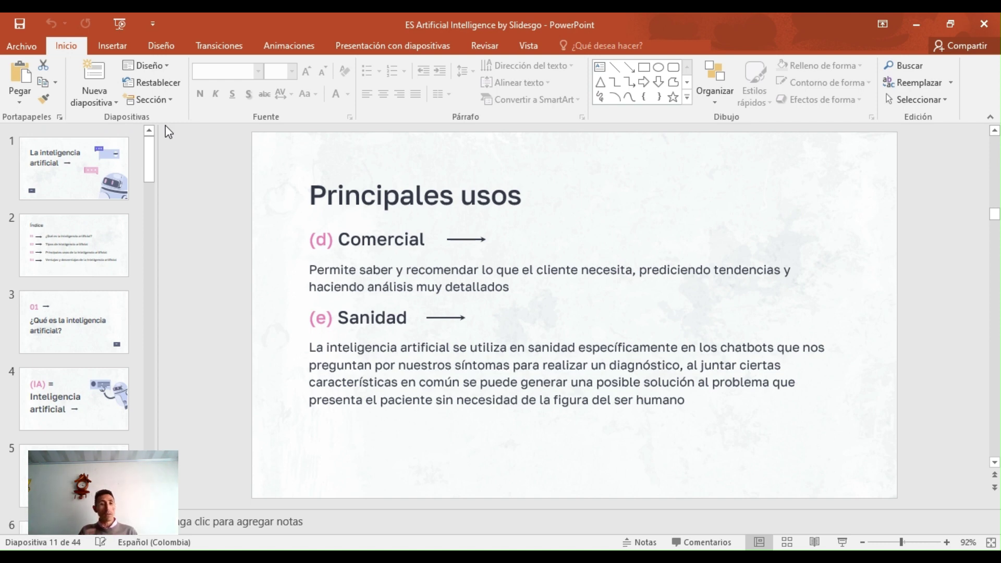
click(64, 183)
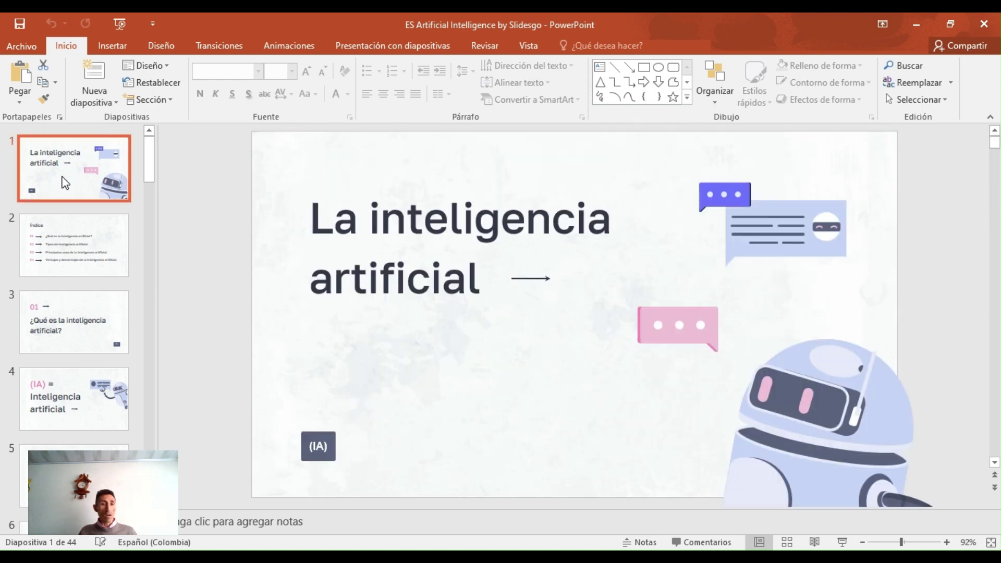